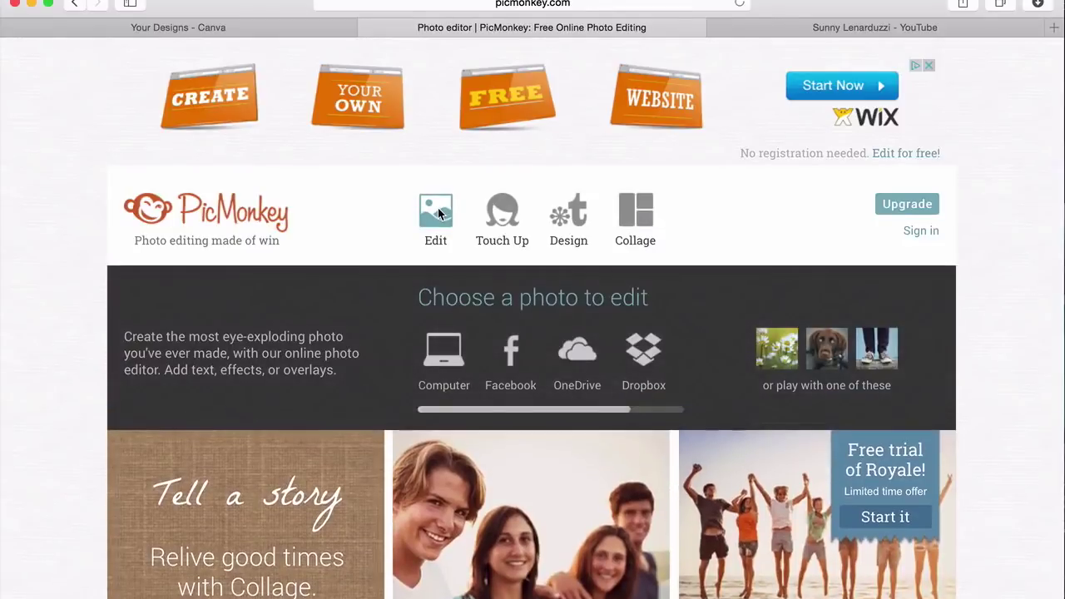
Open the 1.54.56 PM screen shot from the Desktop's screenshot folder for photo editing
click(468, 196)
scroll(499, 375, down, 5)
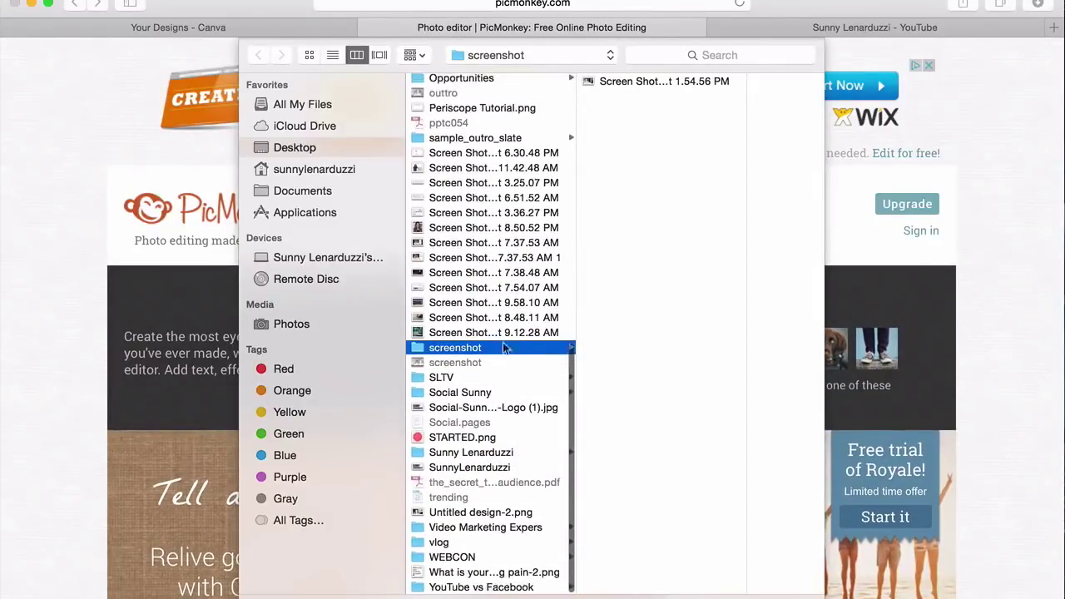
click(633, 80)
key(Return)
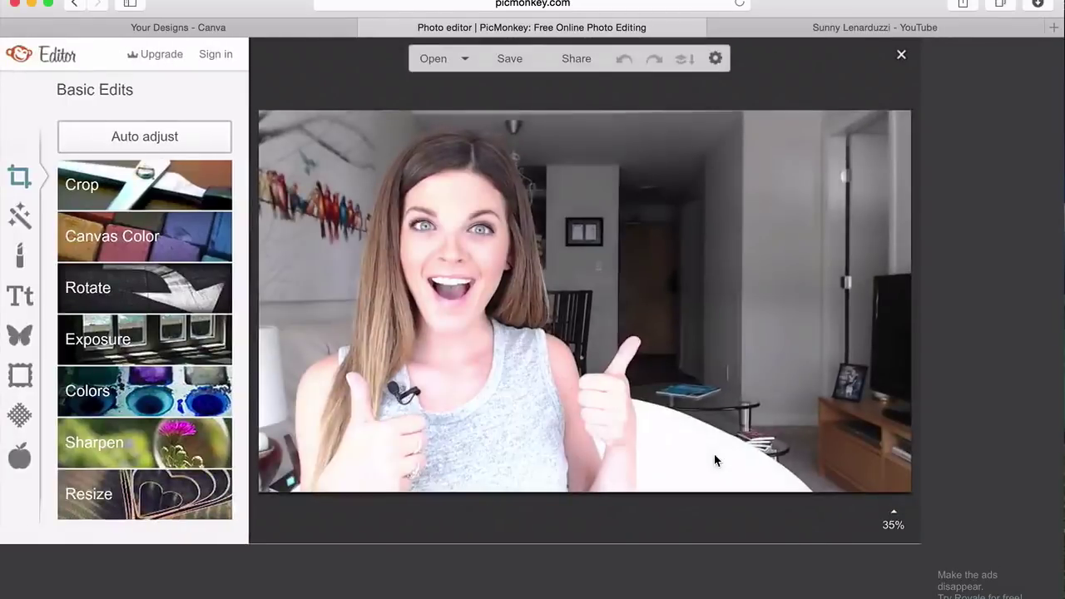
Crop the photo to 1920 x 1080, framing the woman from the top of her head to her thumbs
click(99, 187)
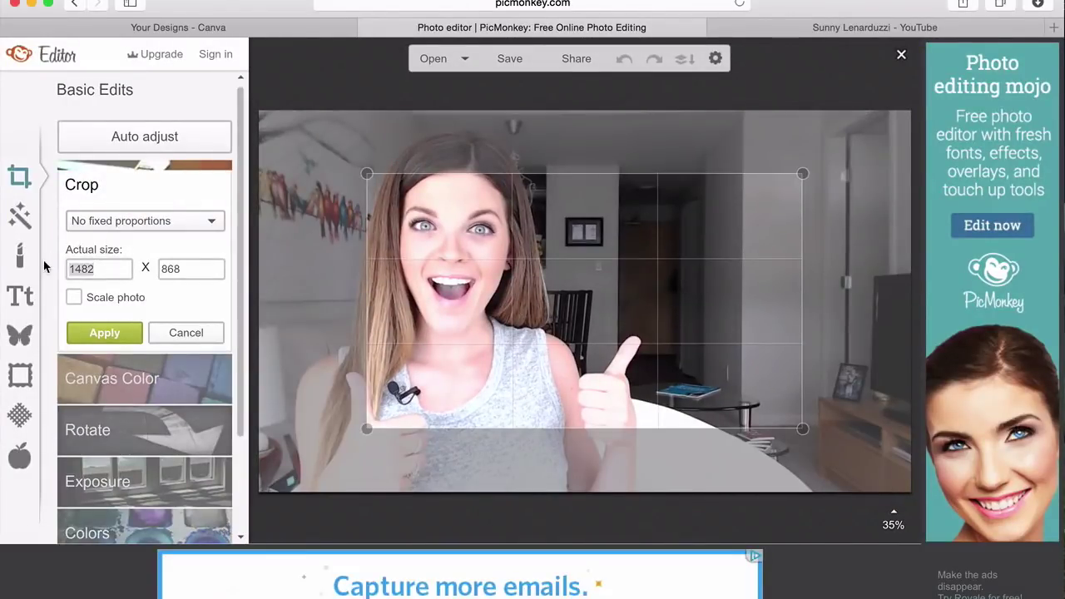
text(1920)
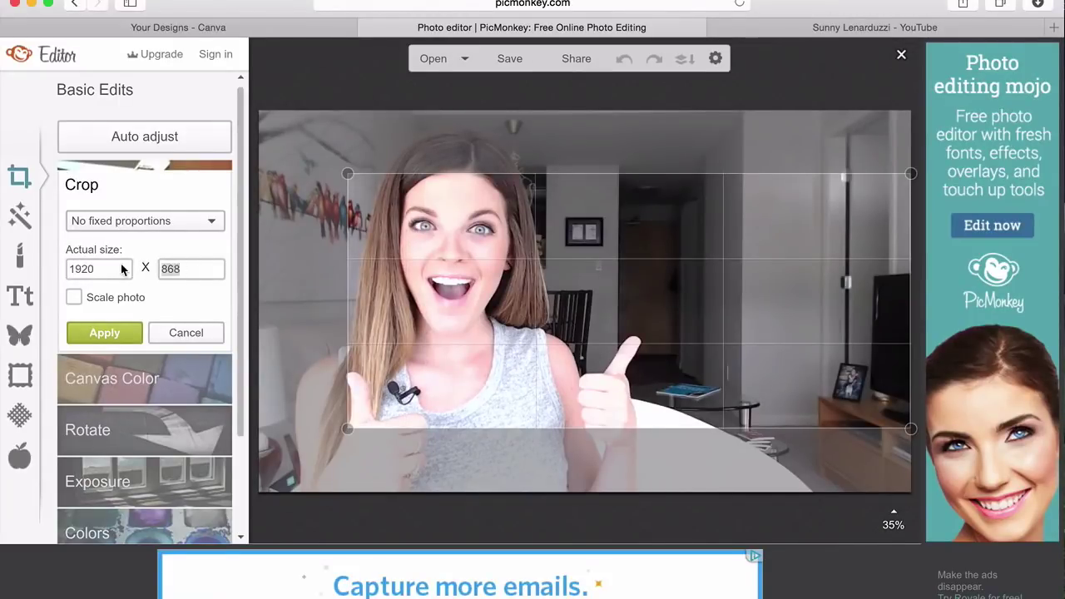
text(1080)
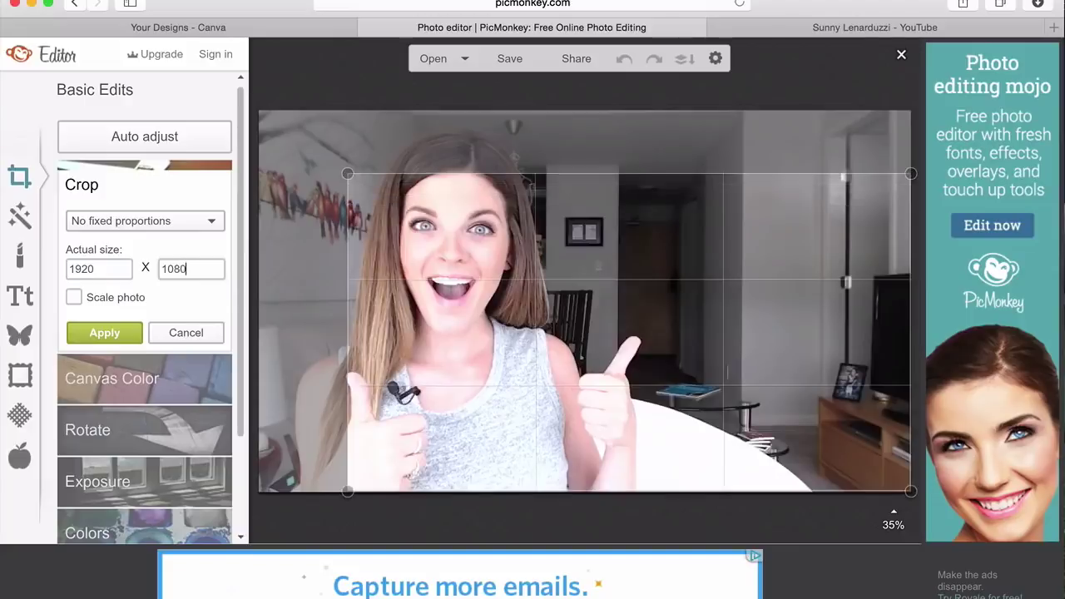
drag(470, 291, 442, 250)
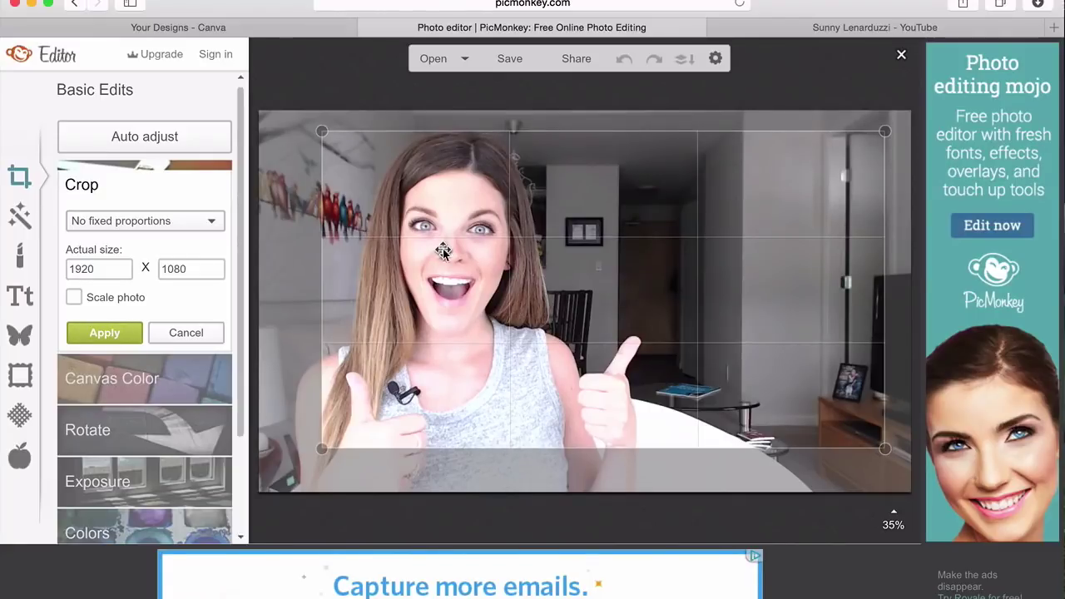
click(89, 338)
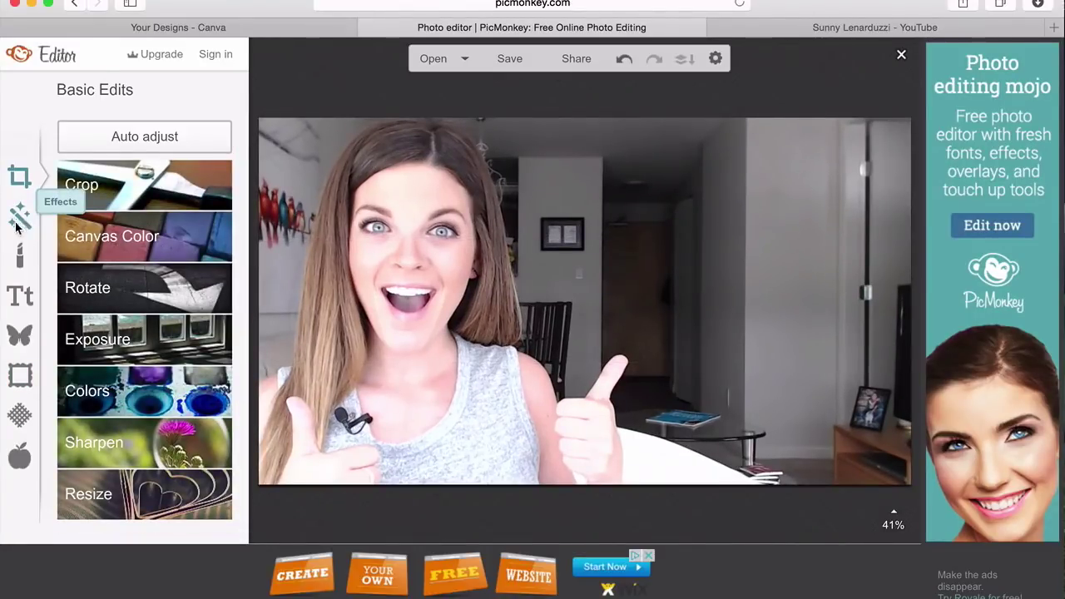
Add a geometric rounded rectangle overlay and place it on the background beside the woman's head
click(20, 335)
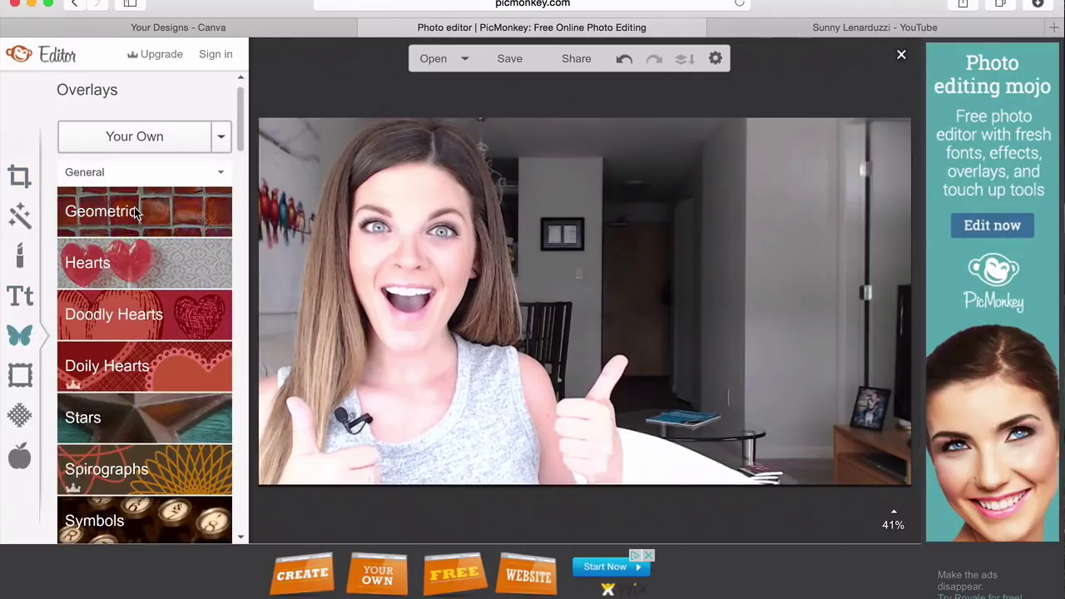
click(136, 213)
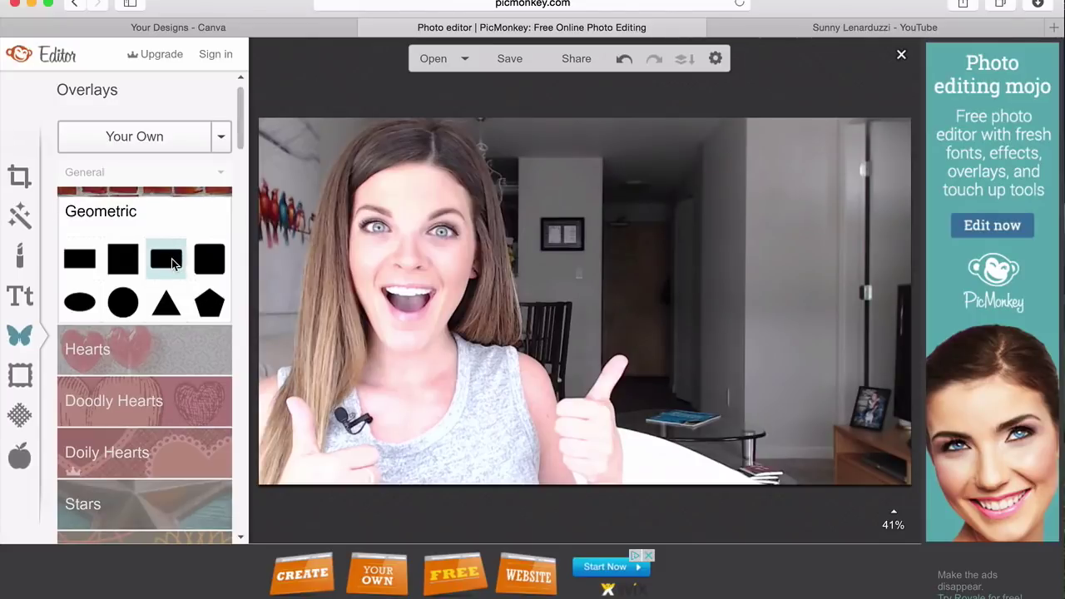
click(171, 258)
drag(603, 296, 645, 189)
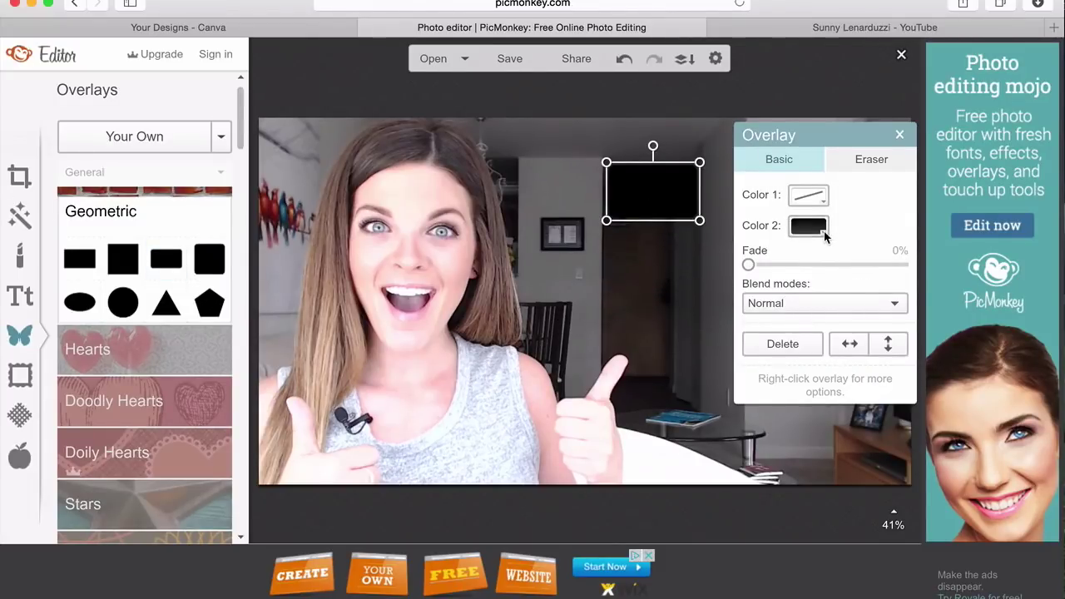
Color the rounded rectangle white and set its fade to 8%
click(823, 234)
click(781, 337)
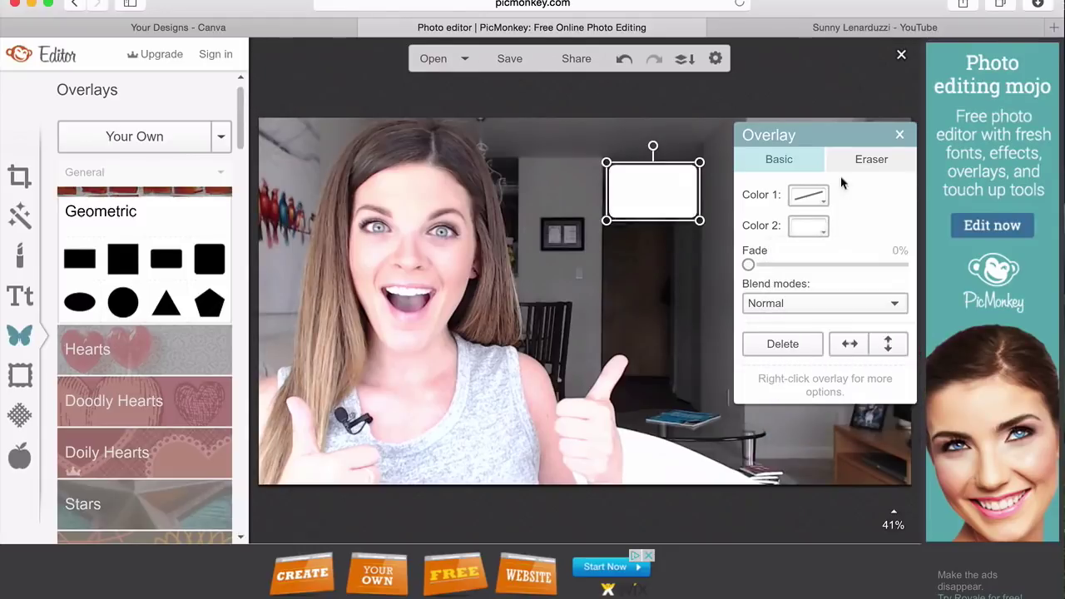
click(815, 197)
click(815, 197)
click(762, 266)
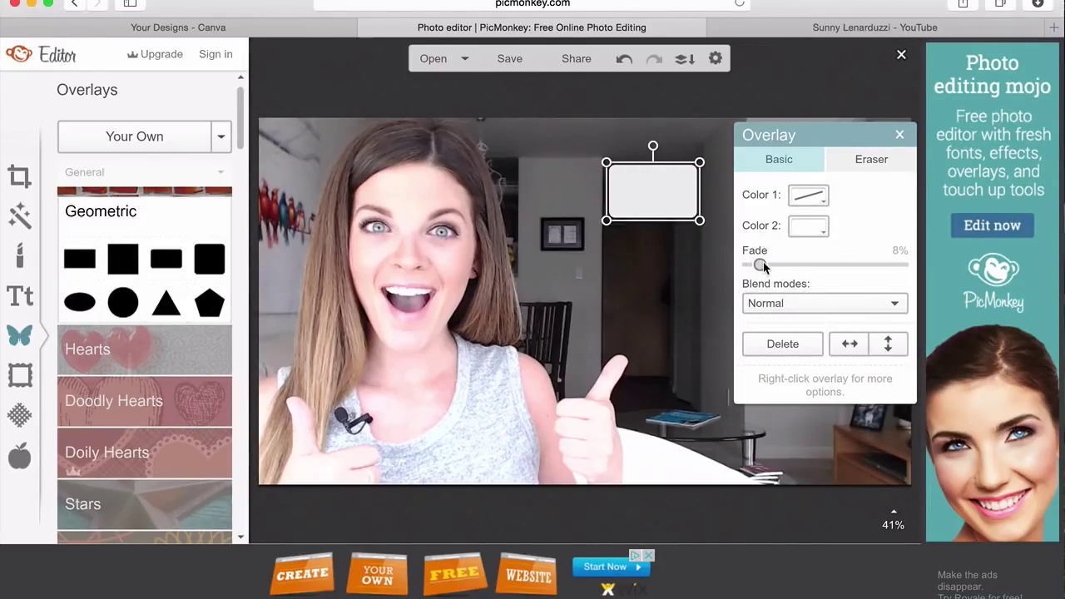
Enlarge the white rounded rectangle and position it to fill the background beside the woman's face, down to her raised thumb
drag(794, 144, 800, 159)
drag(838, 195, 957, 259)
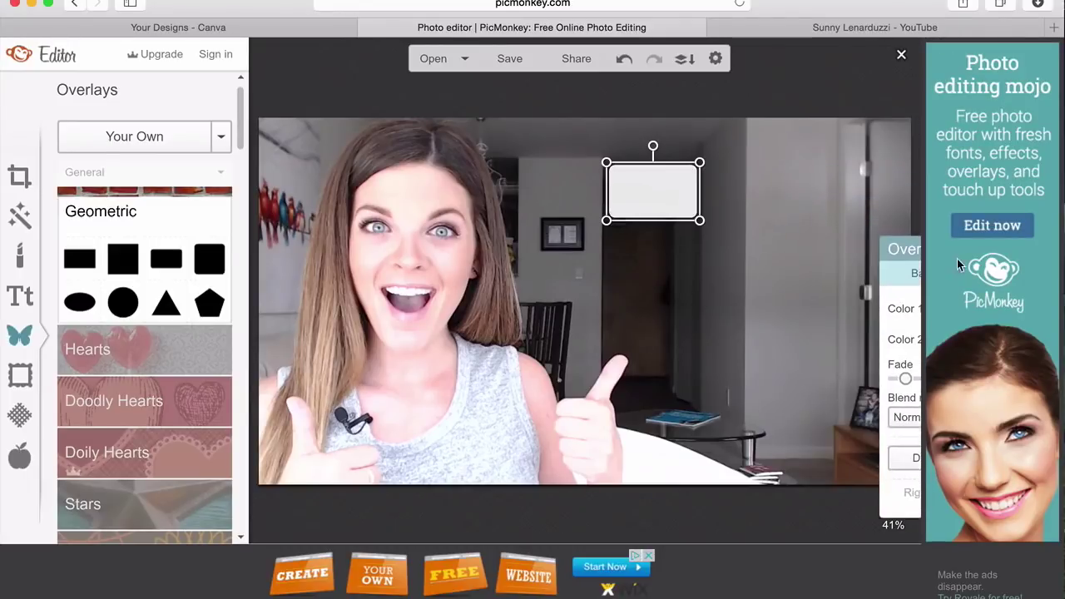
drag(701, 219, 886, 373)
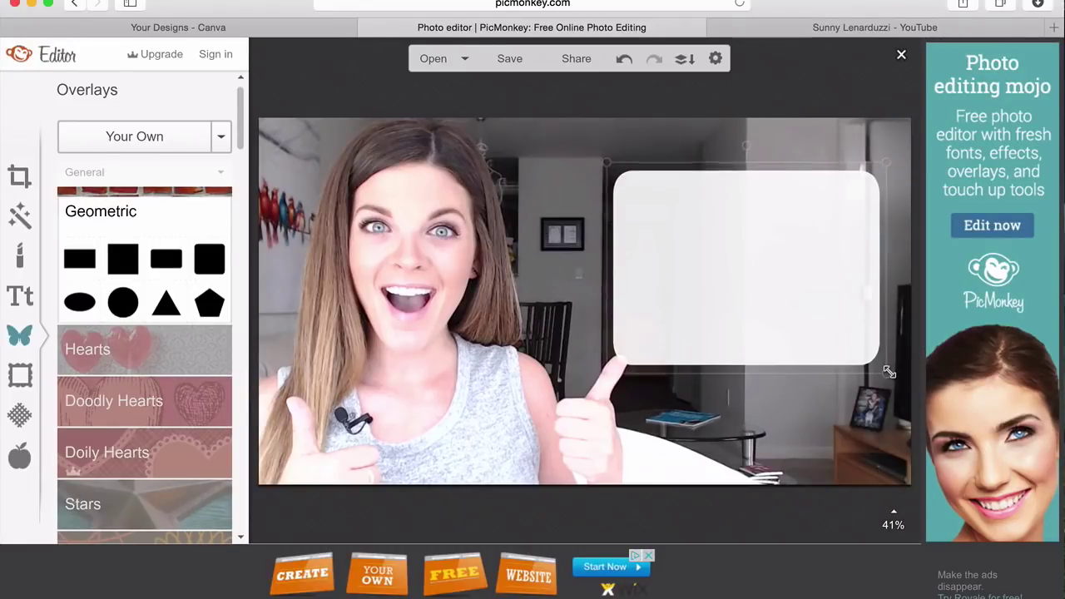
drag(606, 162, 542, 141)
drag(598, 241, 587, 224)
drag(870, 352, 904, 386)
drag(779, 286, 780, 284)
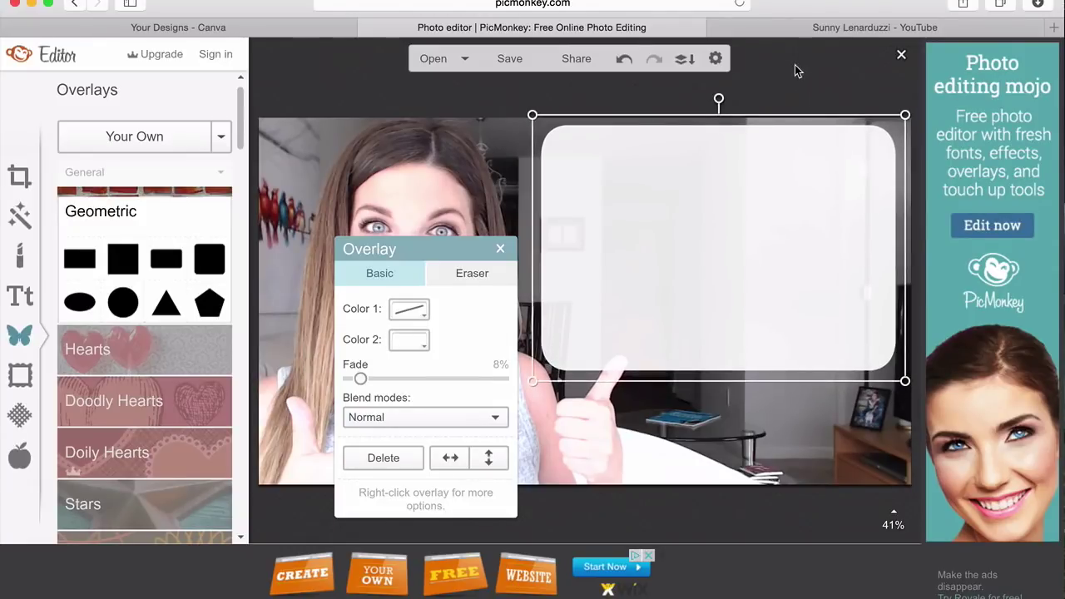
click(500, 249)
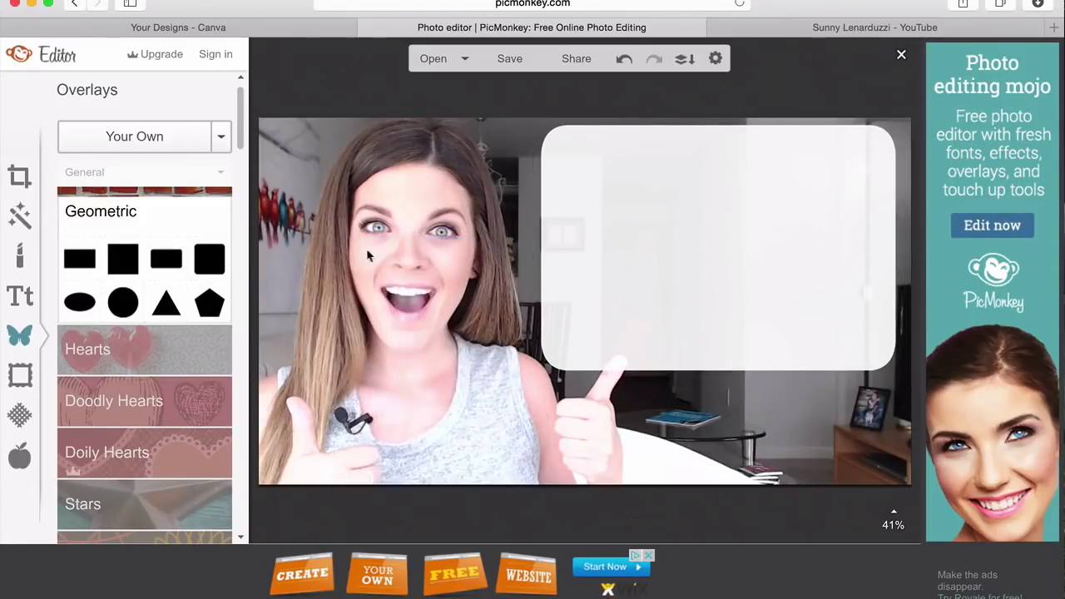
Add a text box in the Francois One font and set its color to dark grey 4b4b4b
click(18, 298)
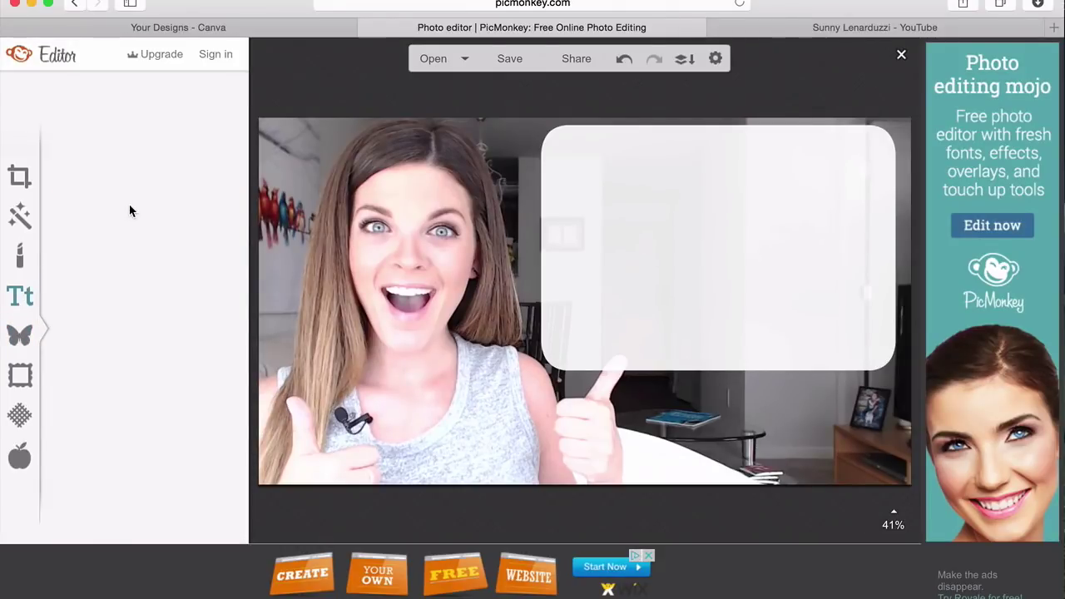
click(127, 274)
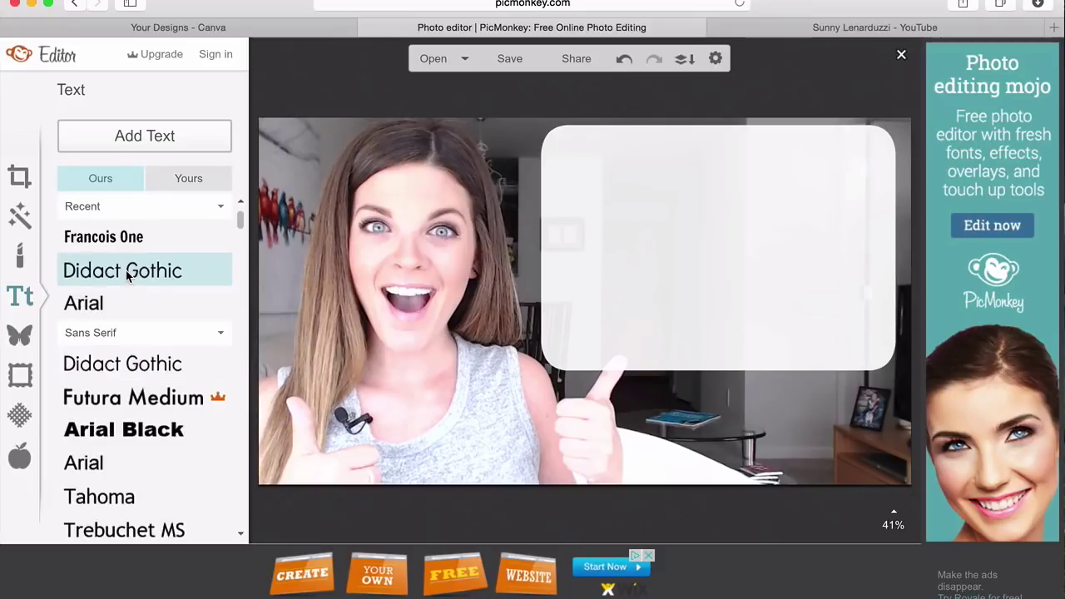
click(150, 143)
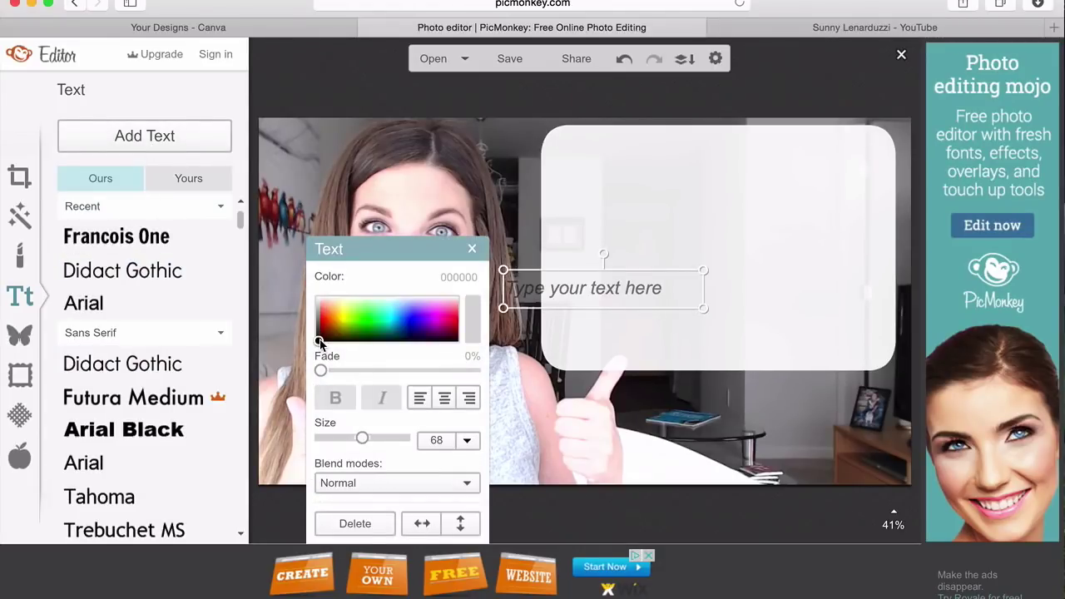
click(320, 341)
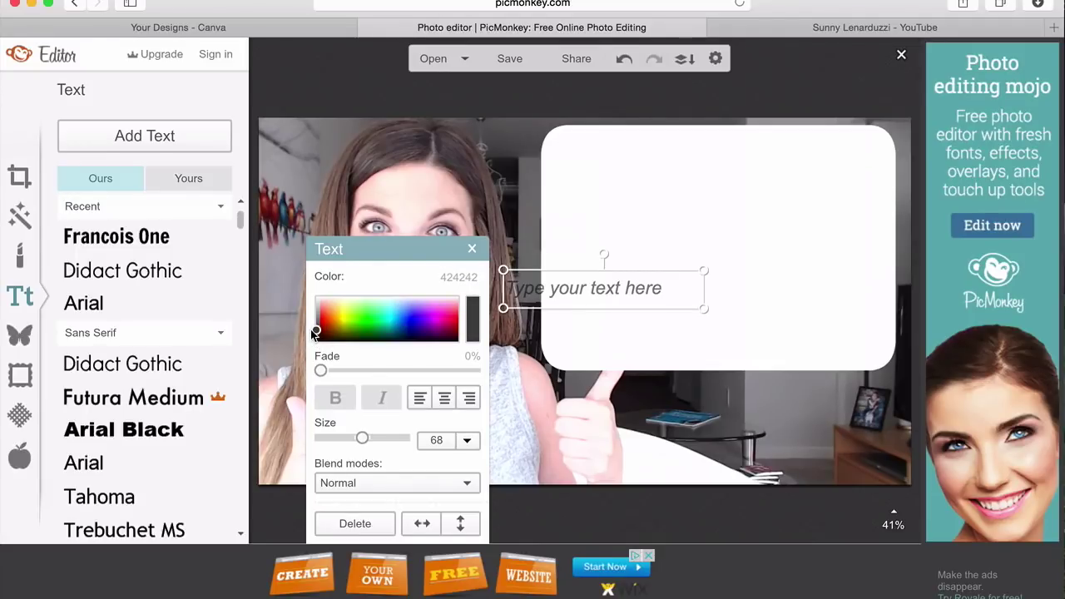
drag(312, 330, 331, 328)
Enter the title "How to Create Custom YouTube Thumbnails" in the text box
click(611, 296)
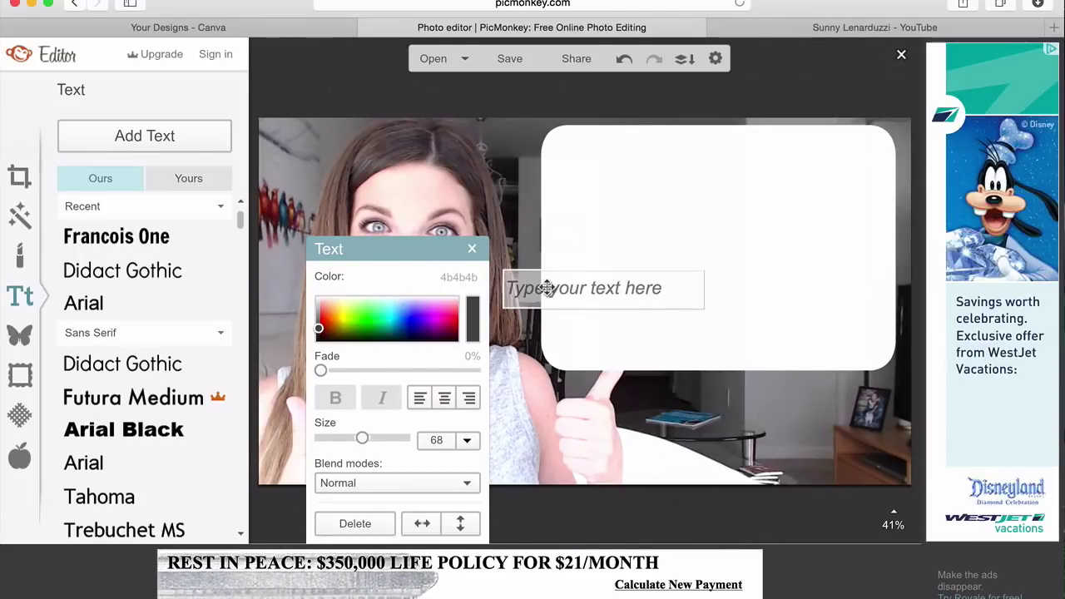
text(How to )
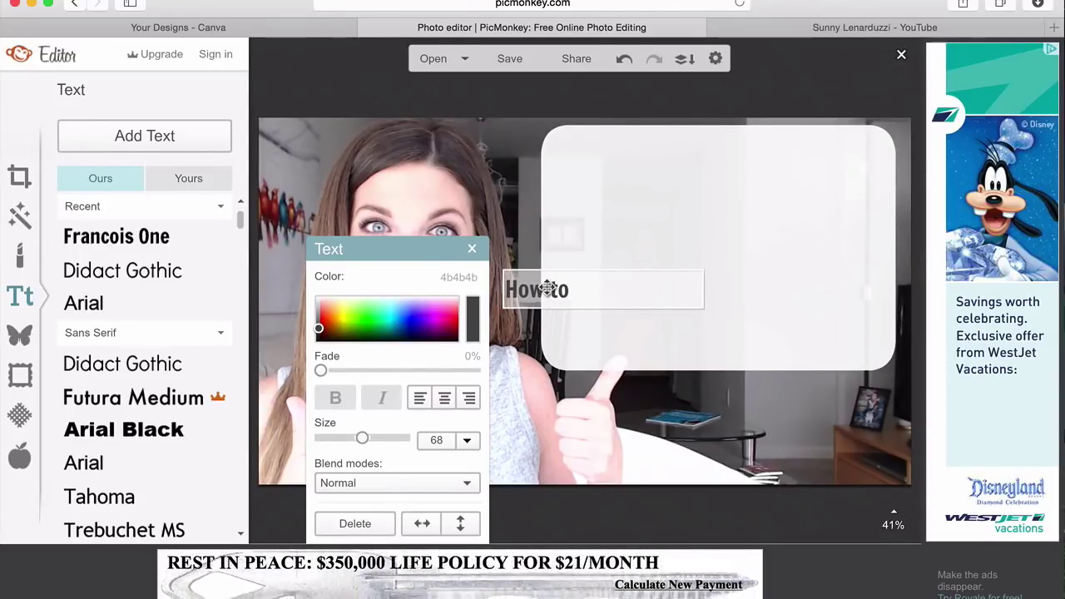
text(Create )
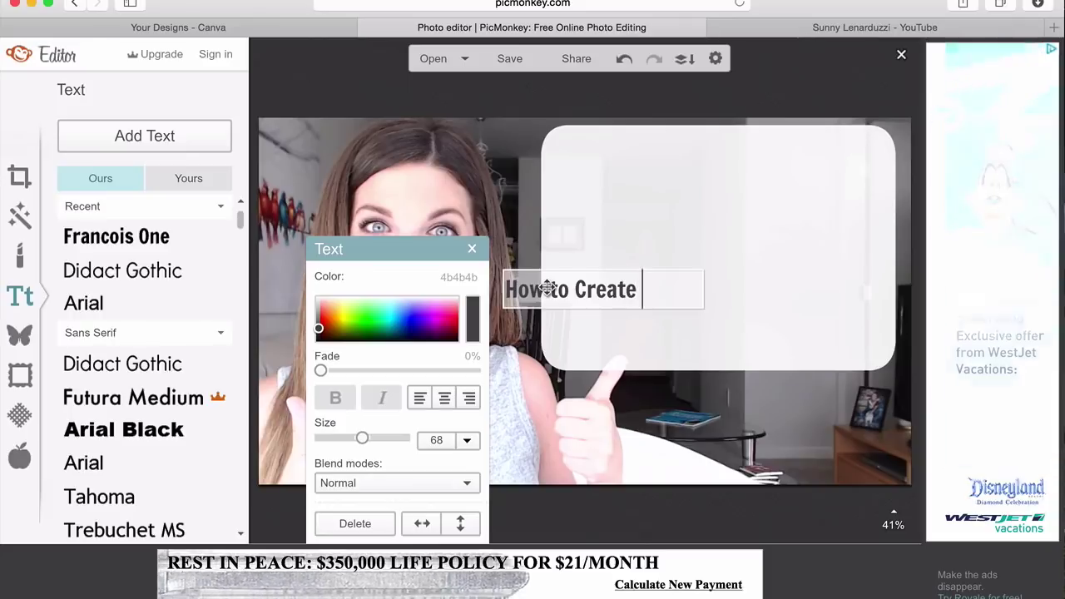
text(Custom)
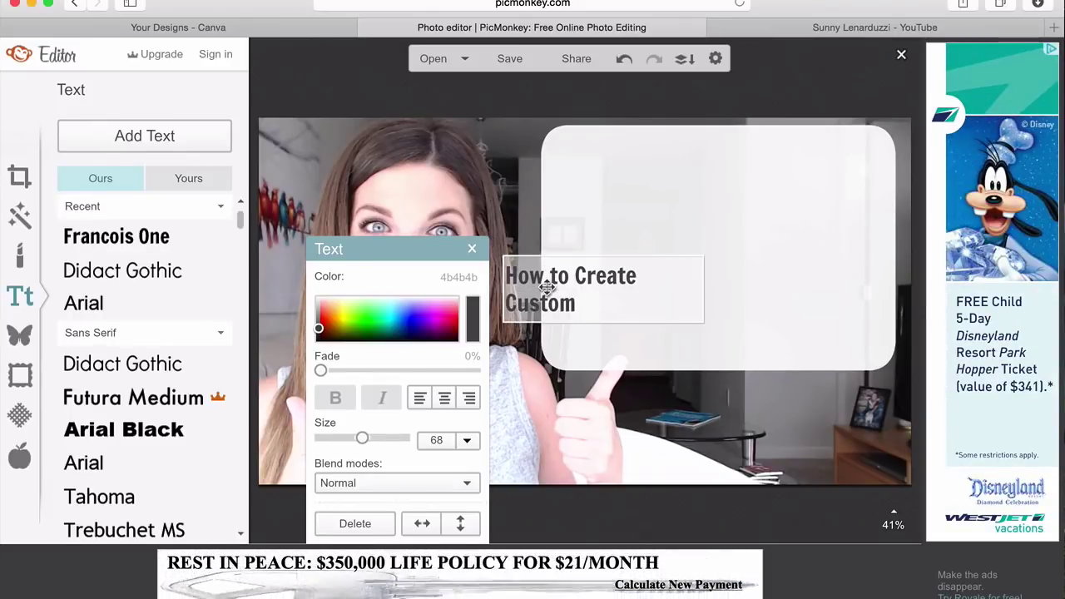
text( Thumbn)
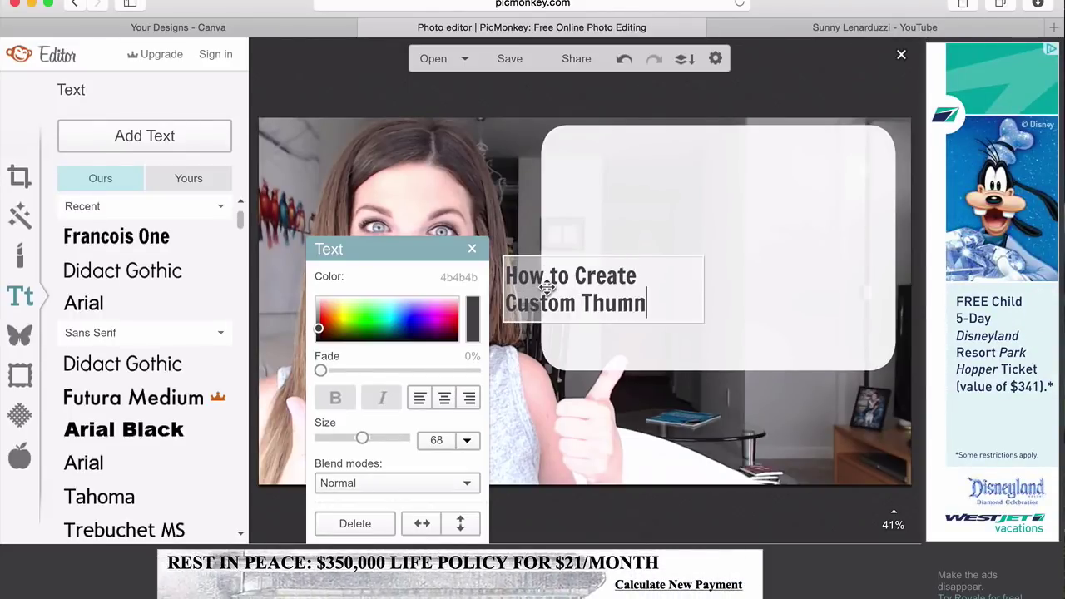
key(BackSpace)
key(BackSpace)
key(BackSpace)
key(BackSpace)
key(BackSpace)
key(BackSpace)
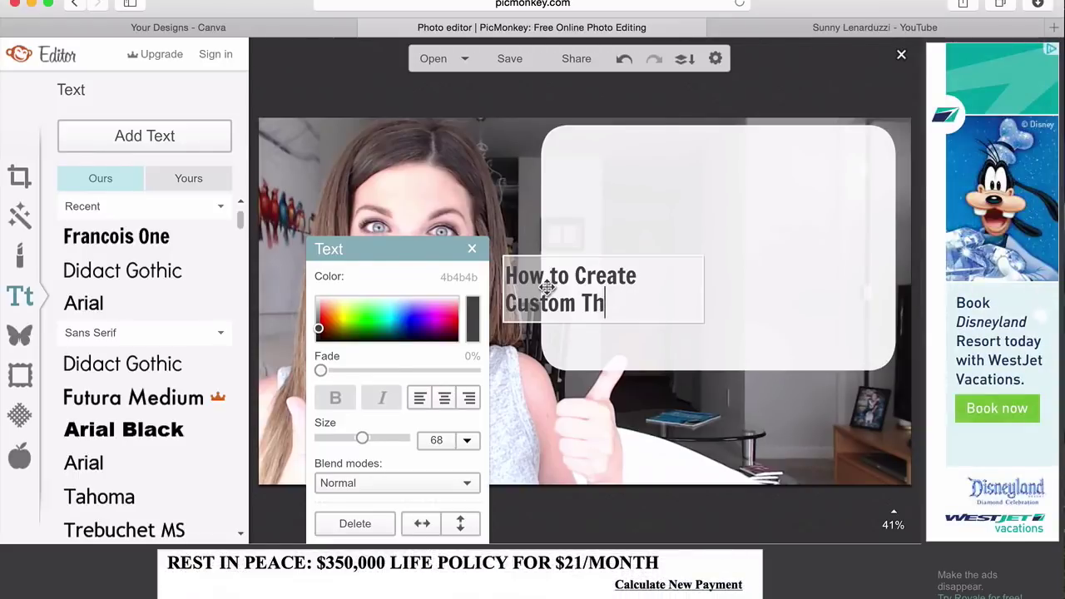
text(YouTube )
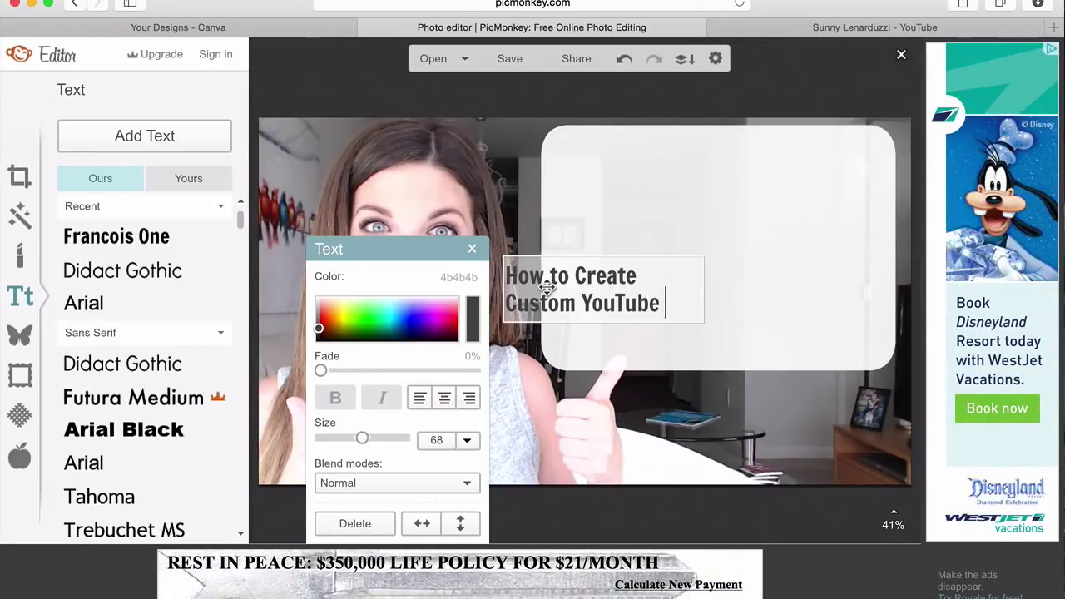
text(Thumbn)
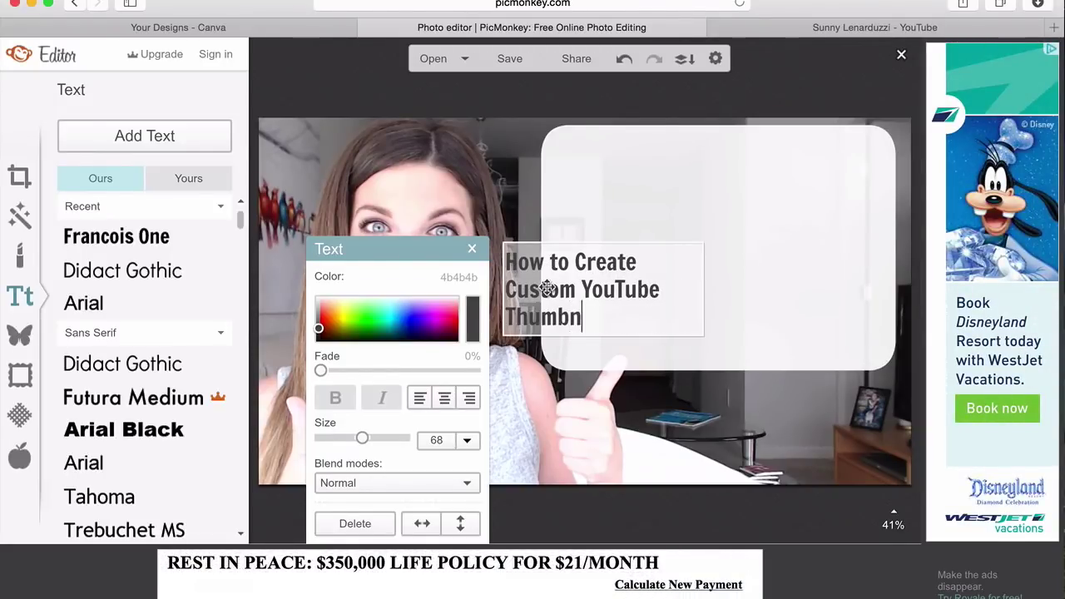
text(ails)
drag(654, 324, 707, 231)
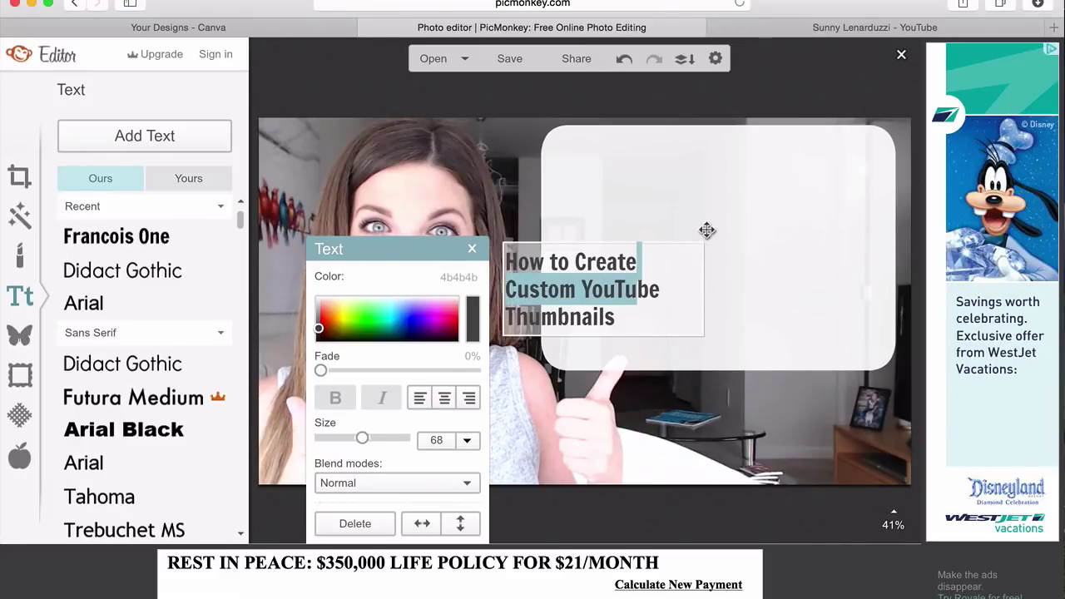
click(669, 329)
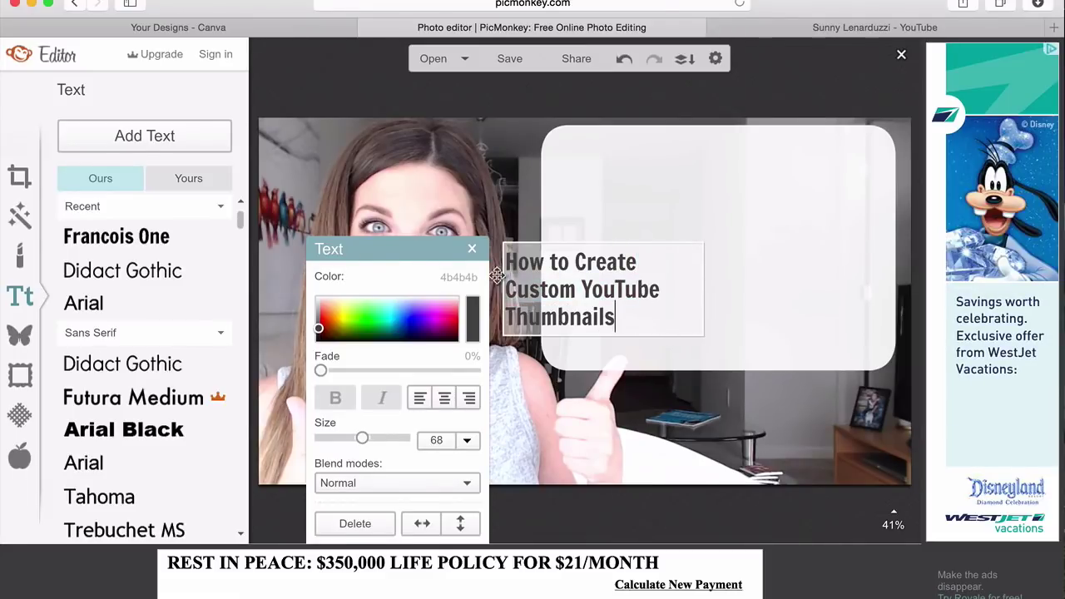
click(509, 215)
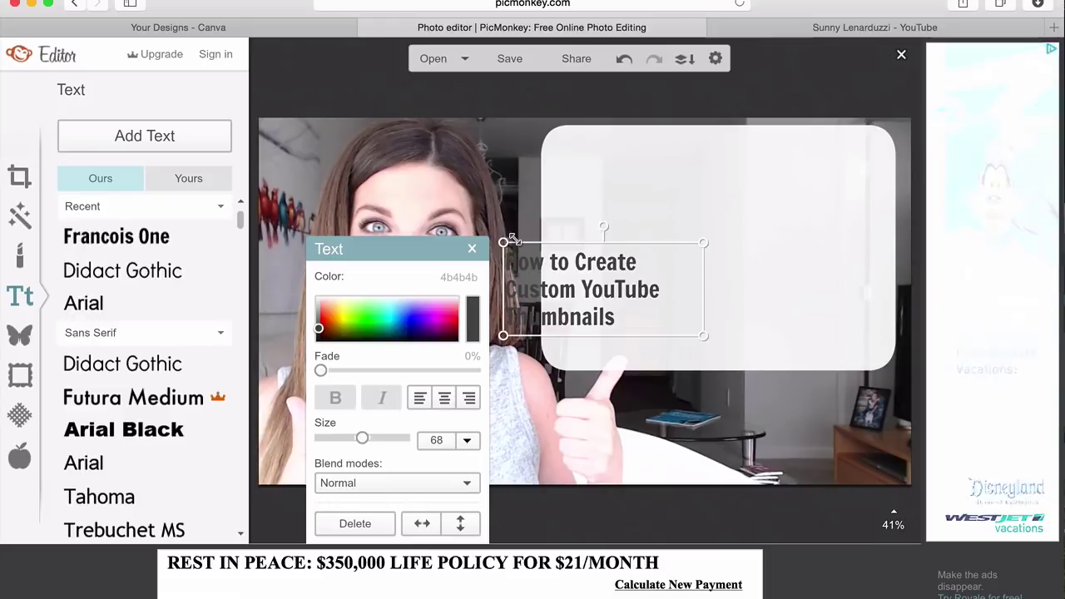
Move the title onto the white rounded rectangle and enlarge it to size 141 so it spans the shape's width
drag(516, 257, 574, 155)
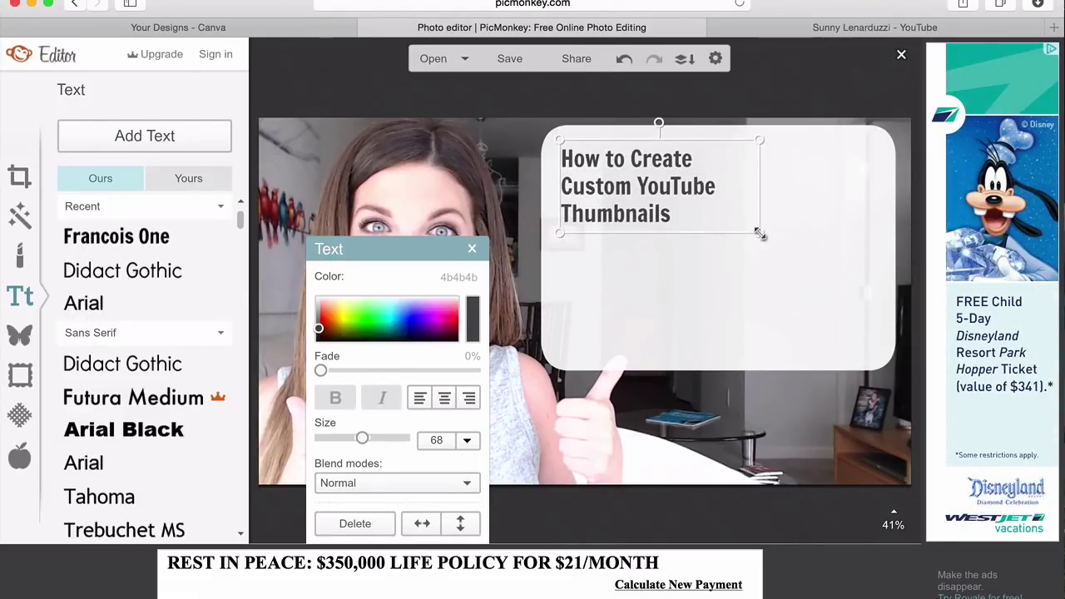
drag(760, 235, 765, 335)
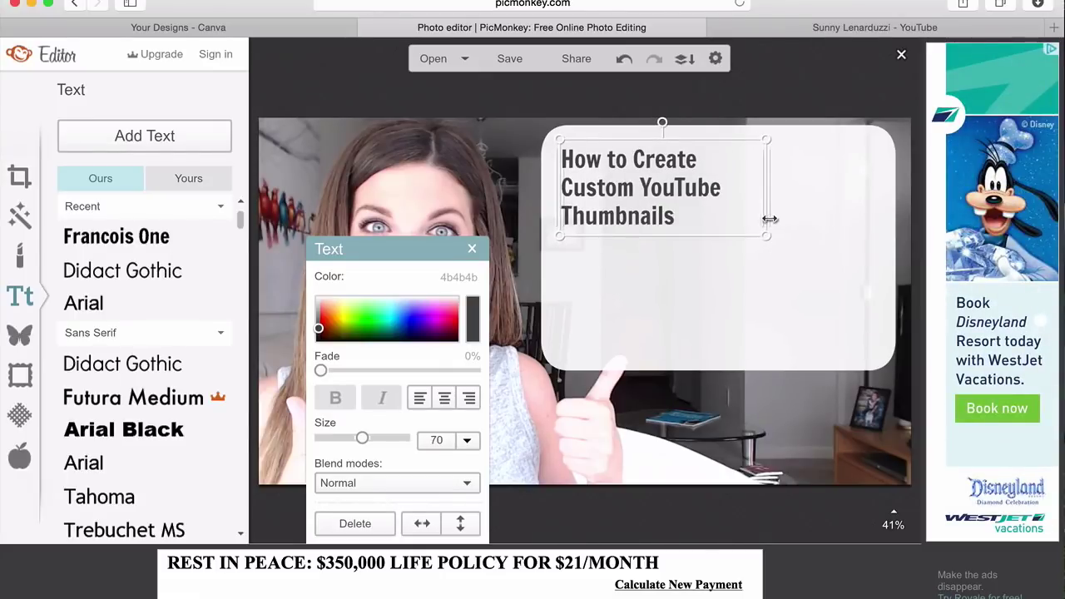
mouse_move(767, 237)
mouse_down()
mouse_move(841, 288)
mouse_move(833, 256)
mouse_move(837, 302)
mouse_move(958, 454)
mouse_move(774, 230)
mouse_up()
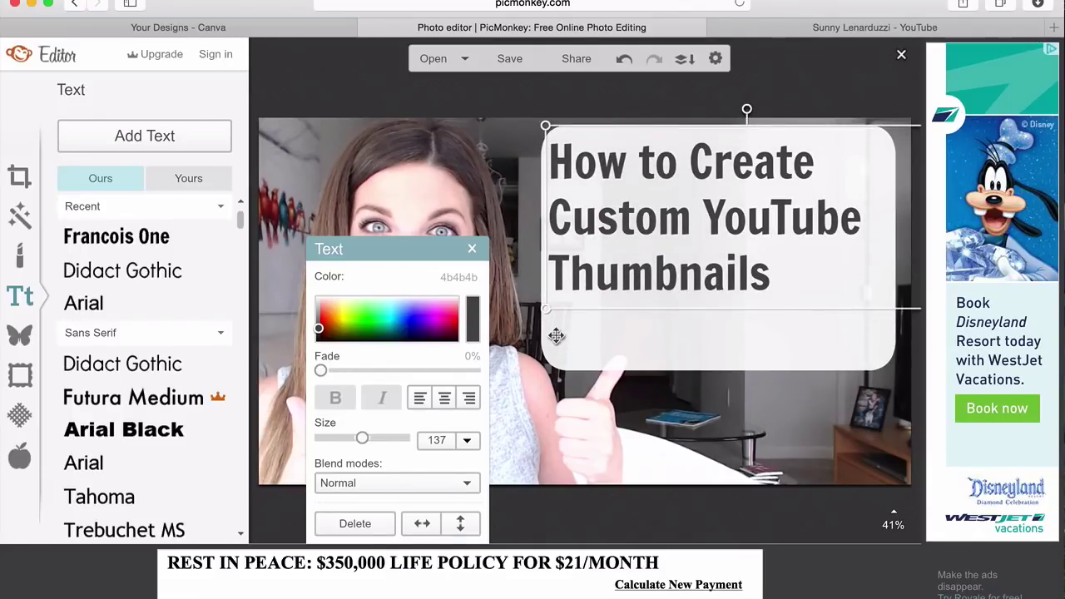
drag(546, 315, 541, 318)
drag(613, 240, 620, 247)
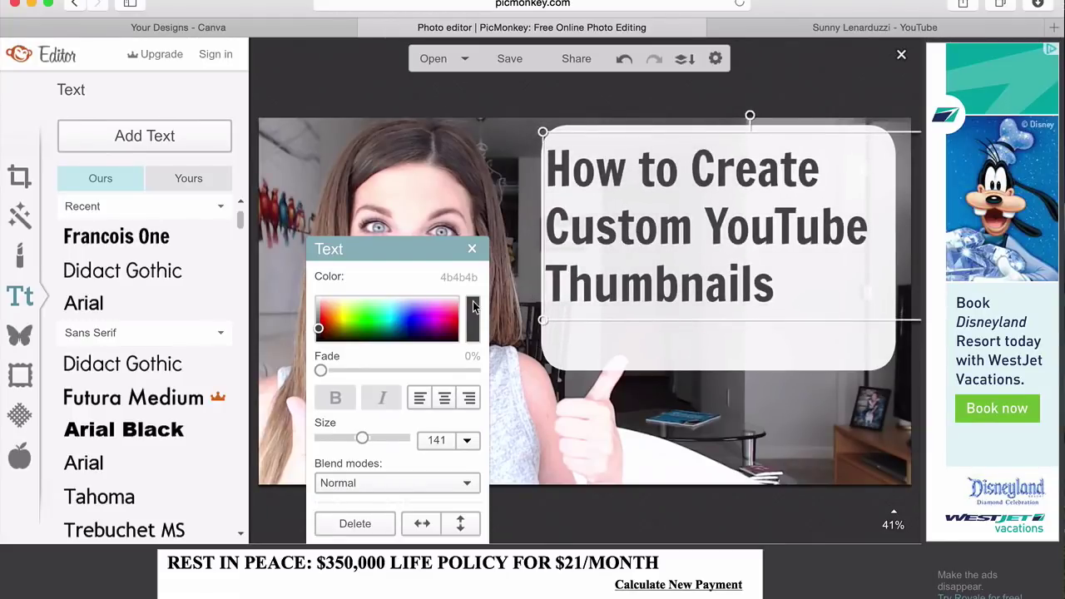
Lighten the title text color to grey 6c6c6c and deselect the text box
drag(316, 329, 311, 323)
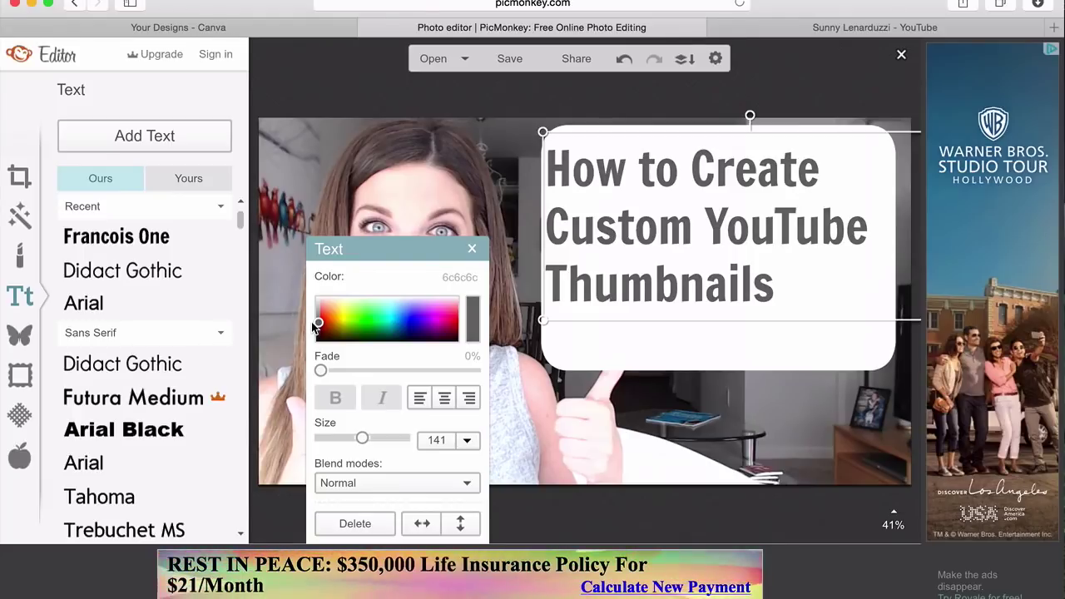
click(625, 455)
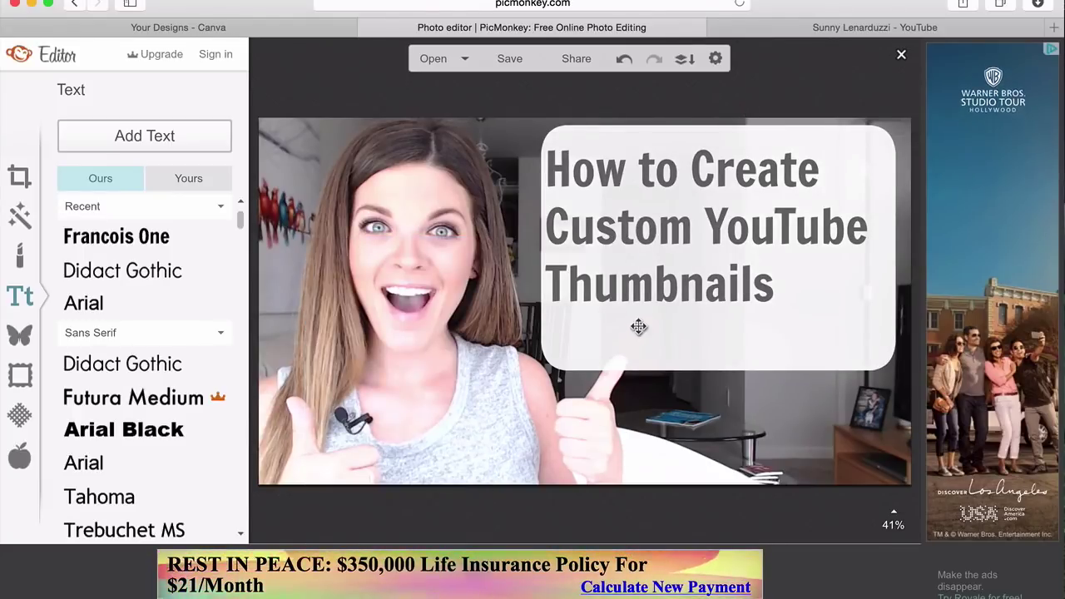
Save the thumbnail to the Desktop as custom.jpg
click(509, 58)
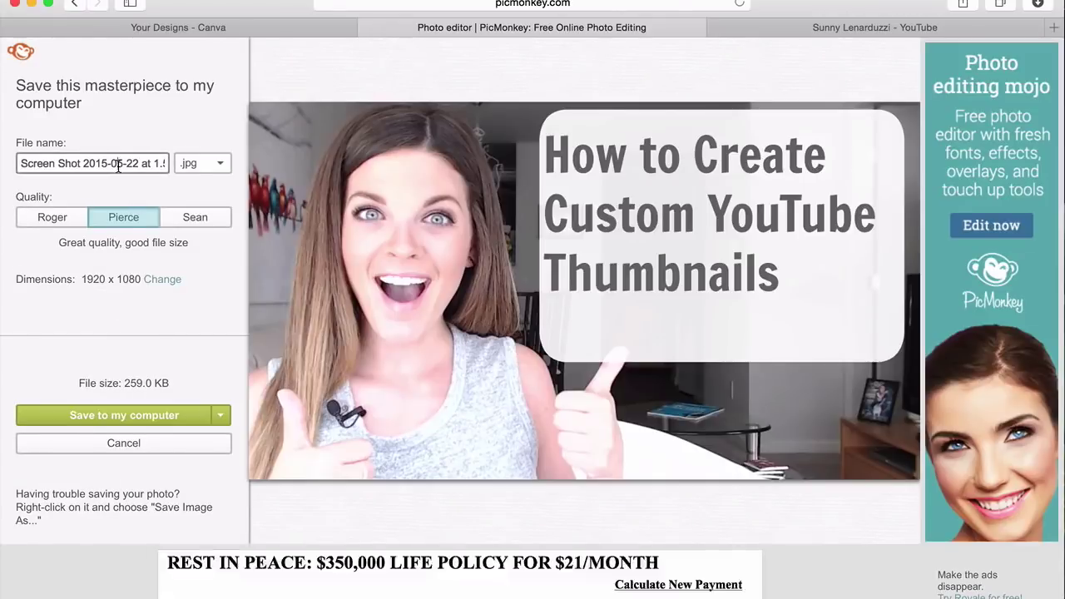
triple_click(118, 164)
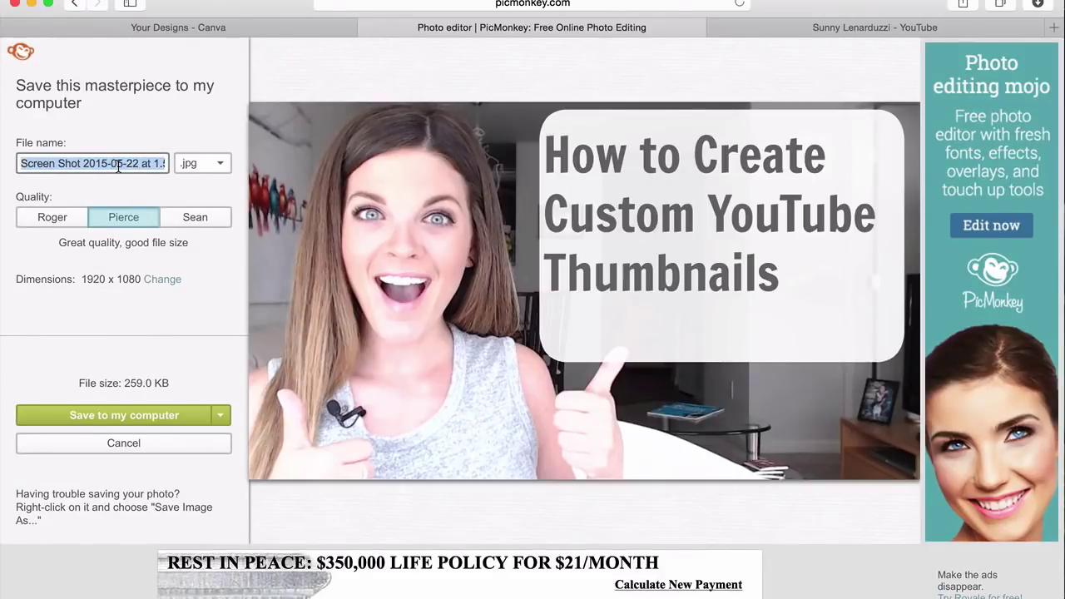
text(custom)
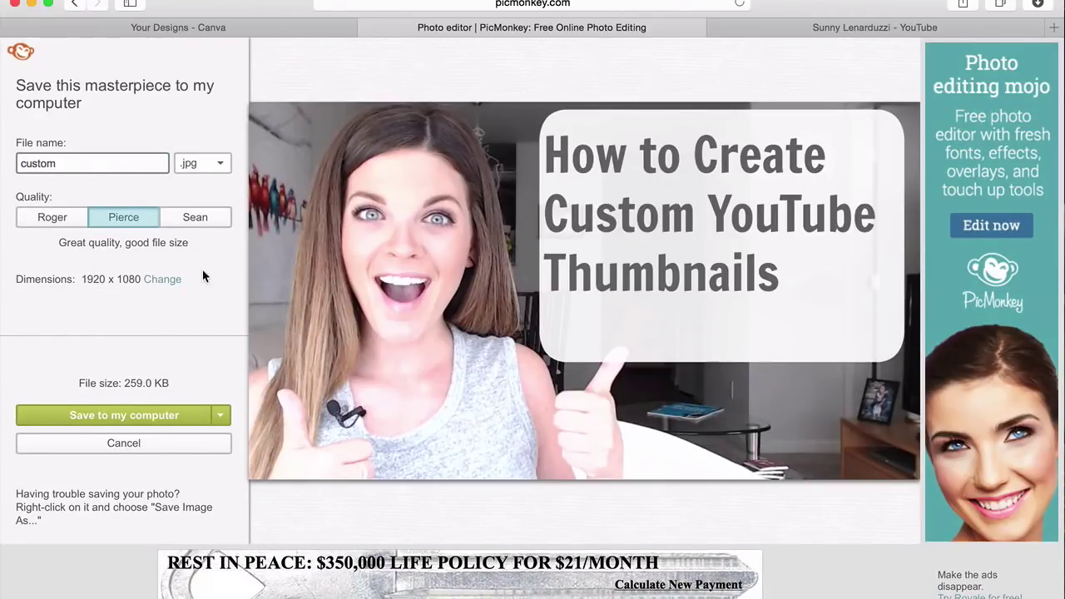
click(148, 417)
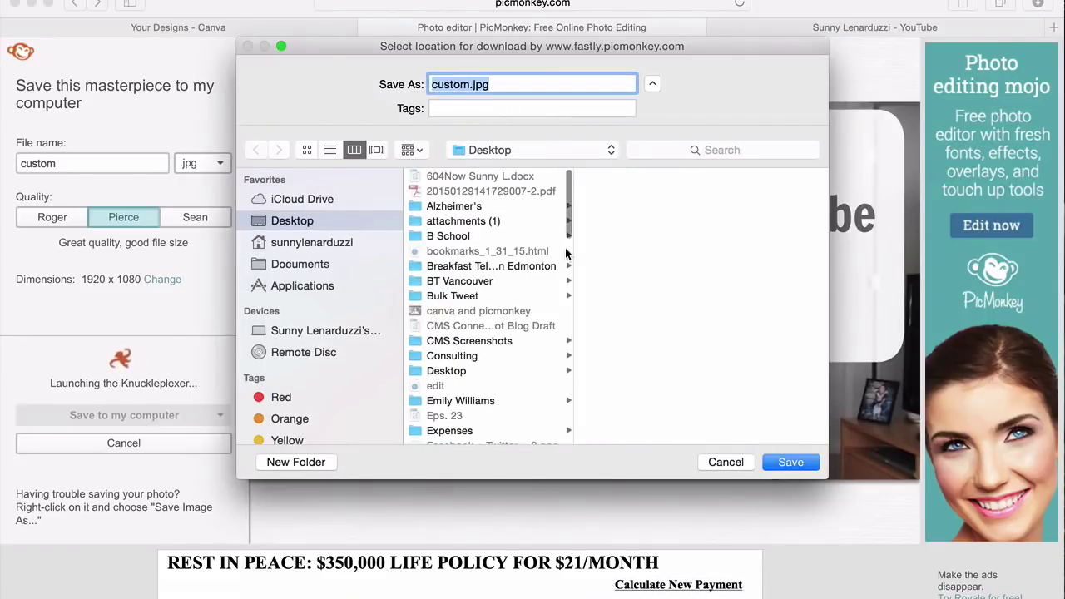
click(800, 463)
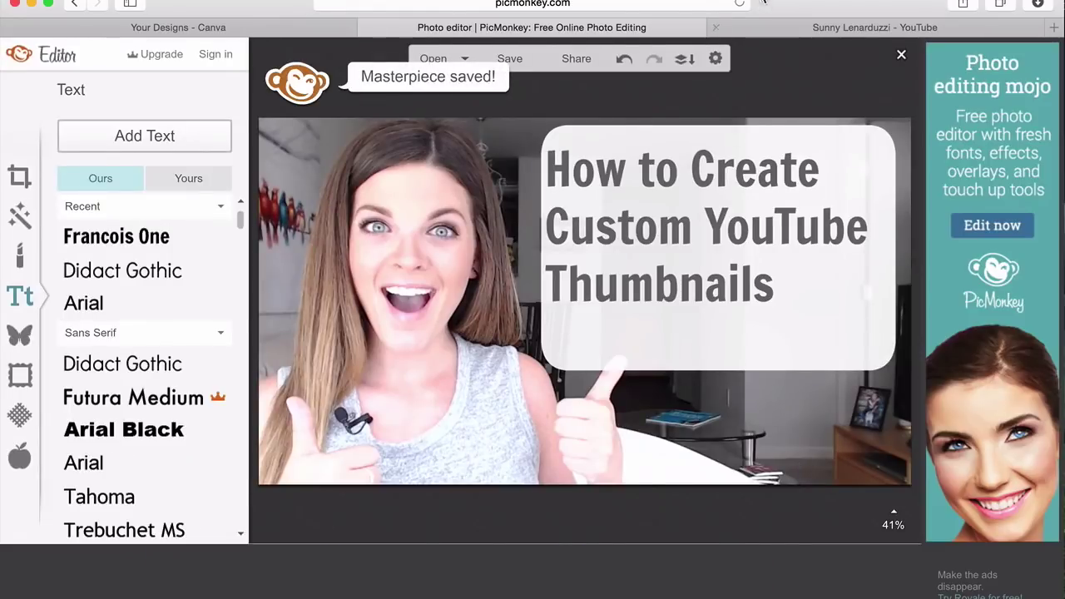
Switch to Canva and create a new design with custom dimensions of 1920 x 1080 px
click(302, 30)
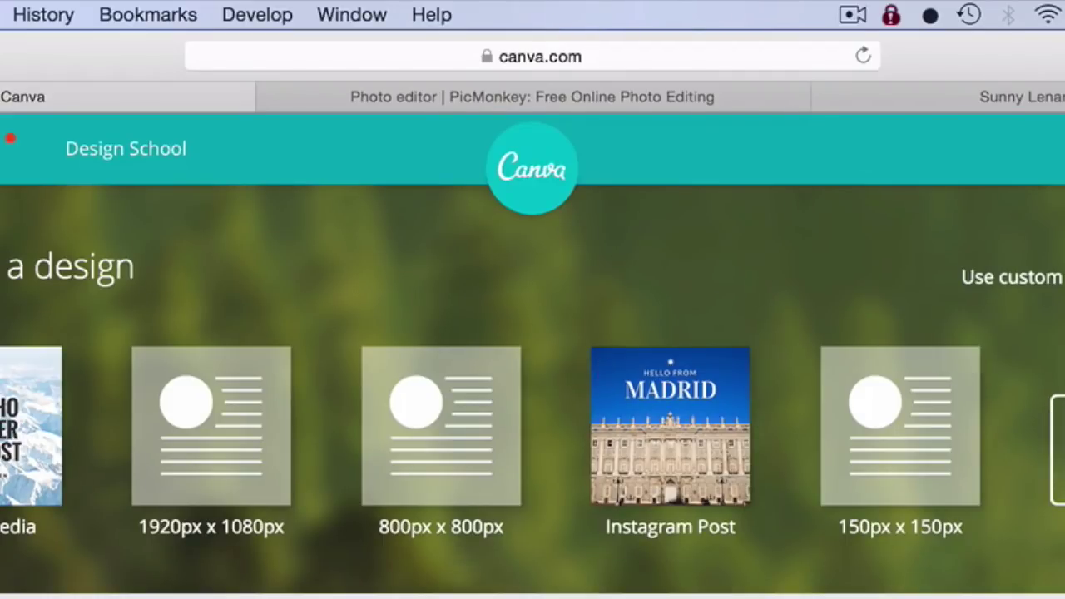
click(1040, 279)
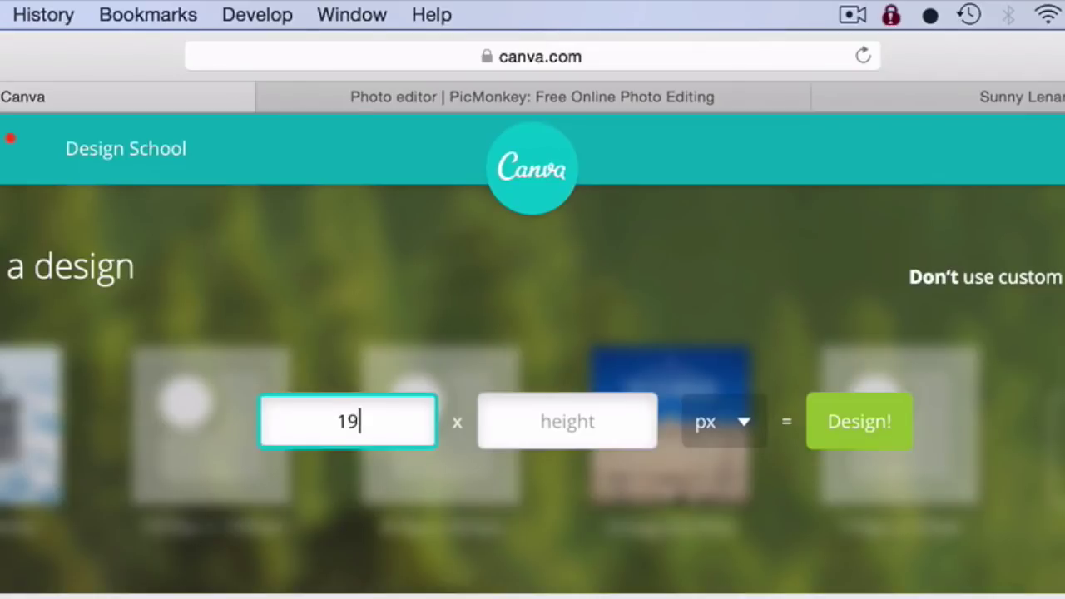
text(1920)
key(Tab)
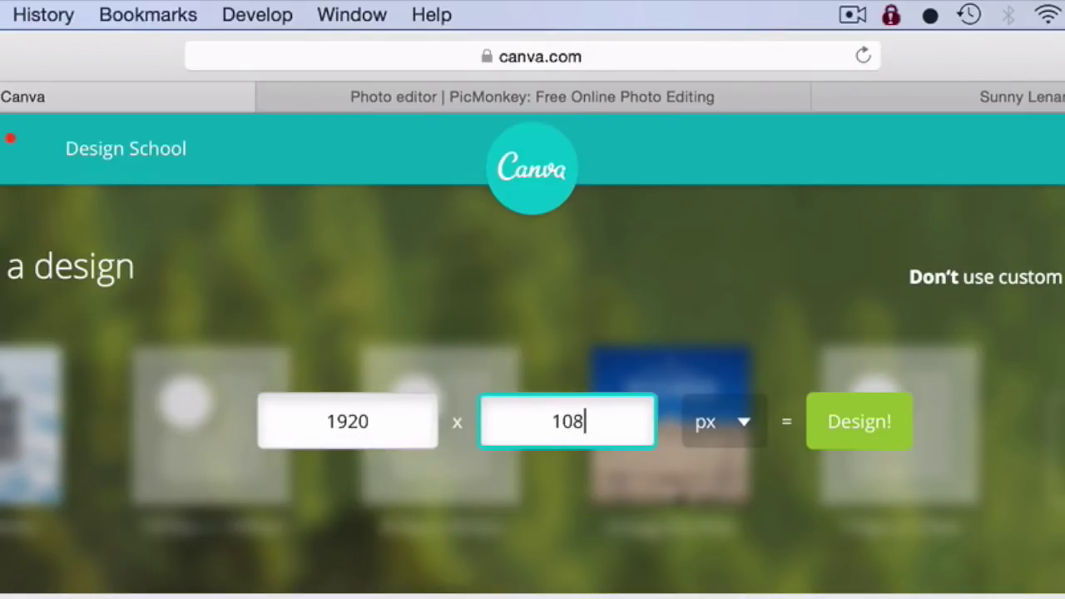
click(852, 434)
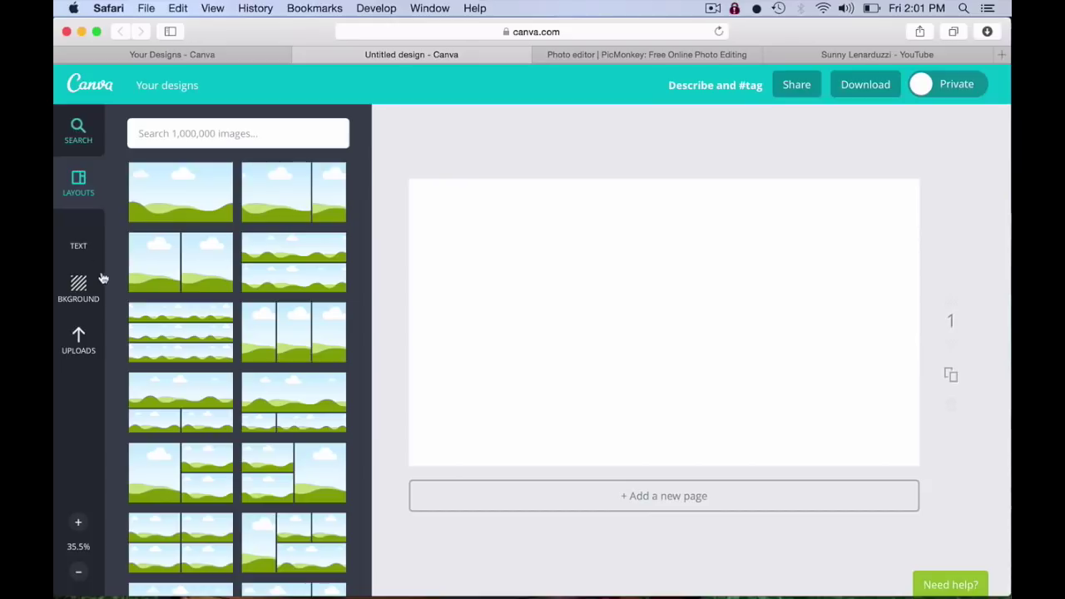
Upload custom.jpg from the Desktop to the image uploads
click(83, 329)
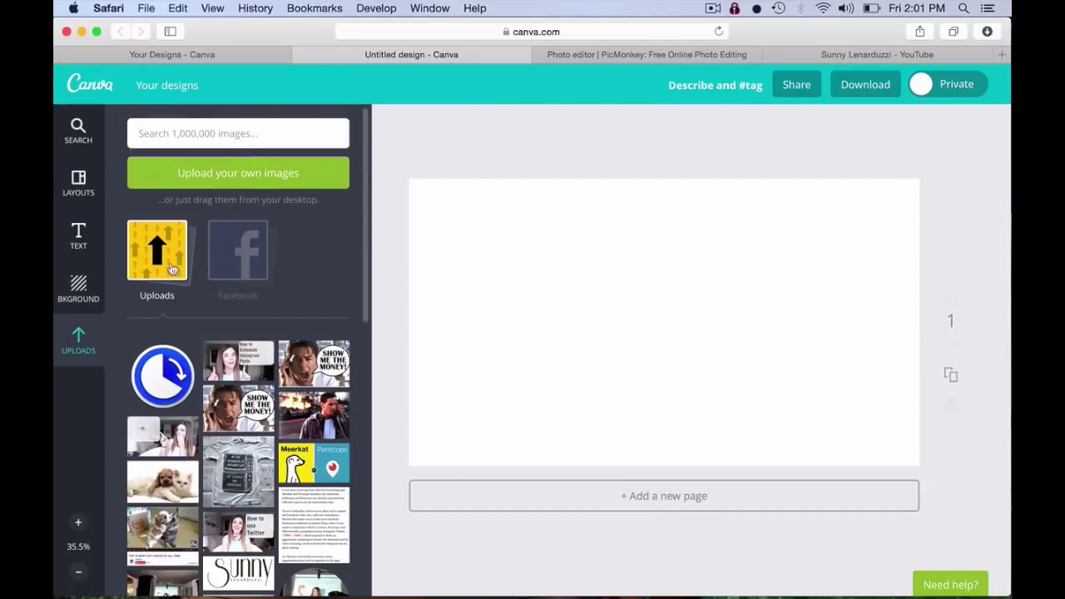
click(208, 173)
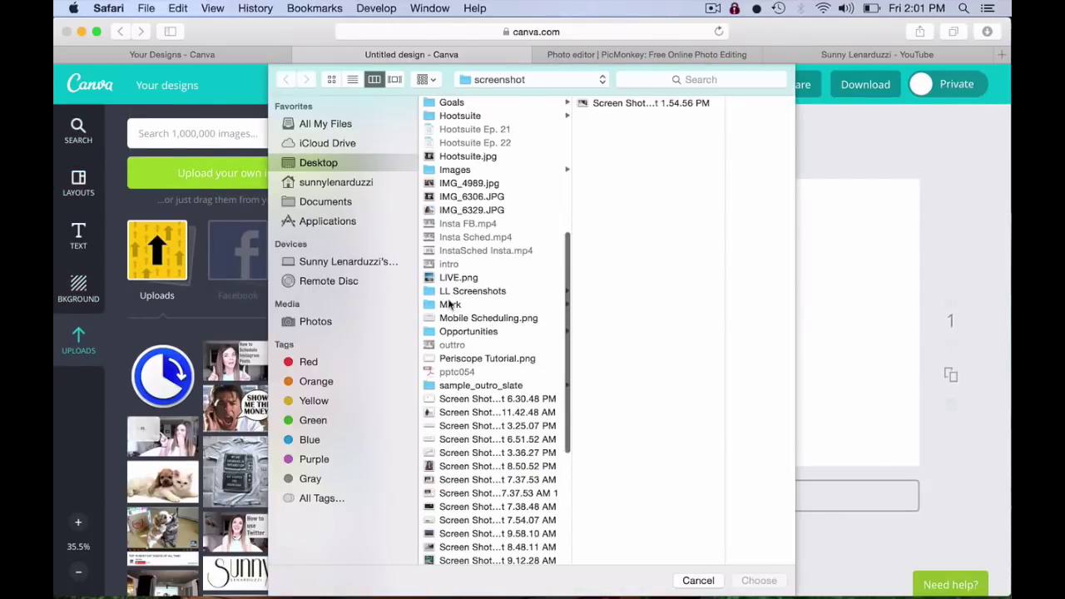
scroll(490, 345, down, 10)
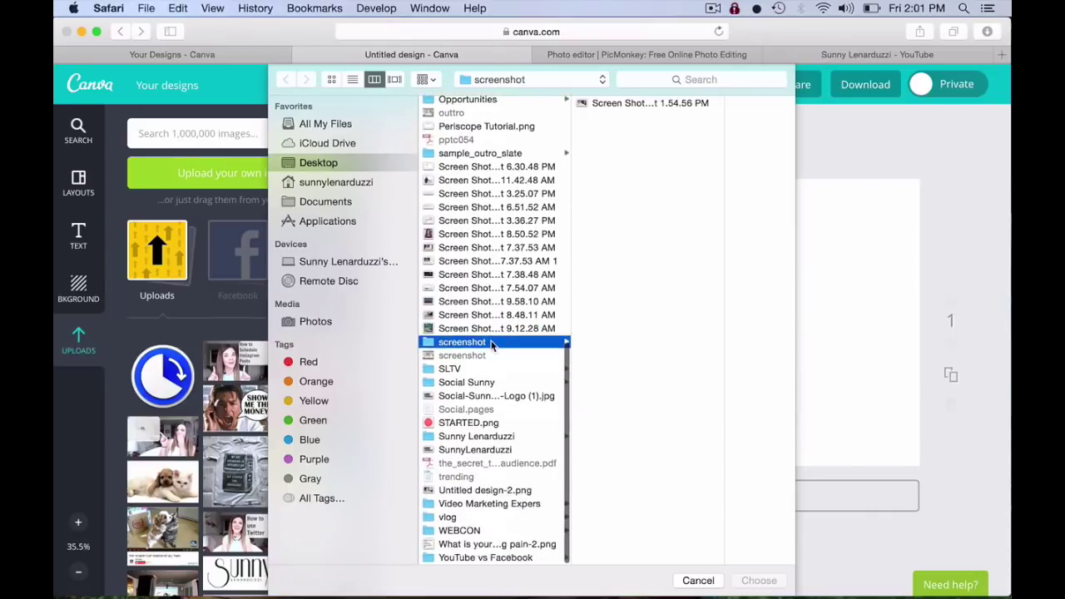
scroll(490, 345, up, 15)
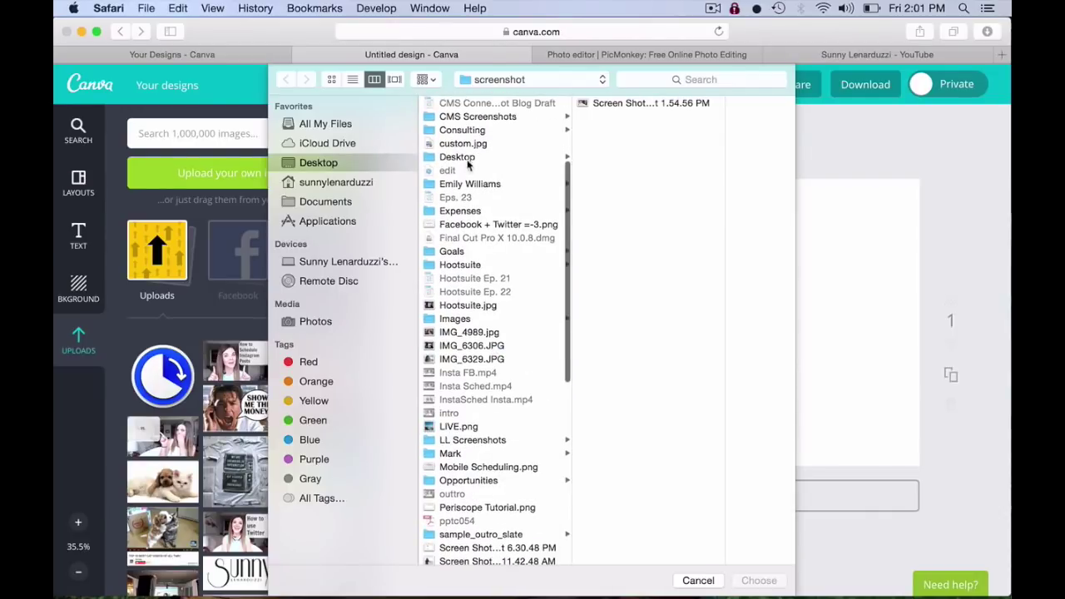
click(463, 144)
click(753, 580)
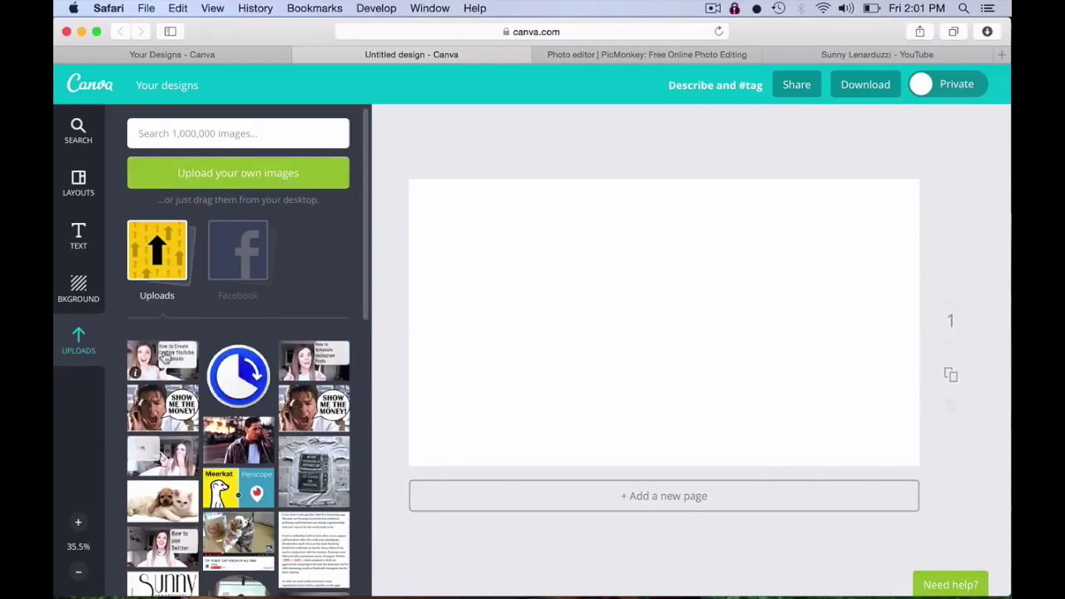
Place the uploaded thumbnail image on the blank page and enlarge and shift it to fill the whole canvas
drag(166, 356, 738, 303)
drag(893, 447, 922, 466)
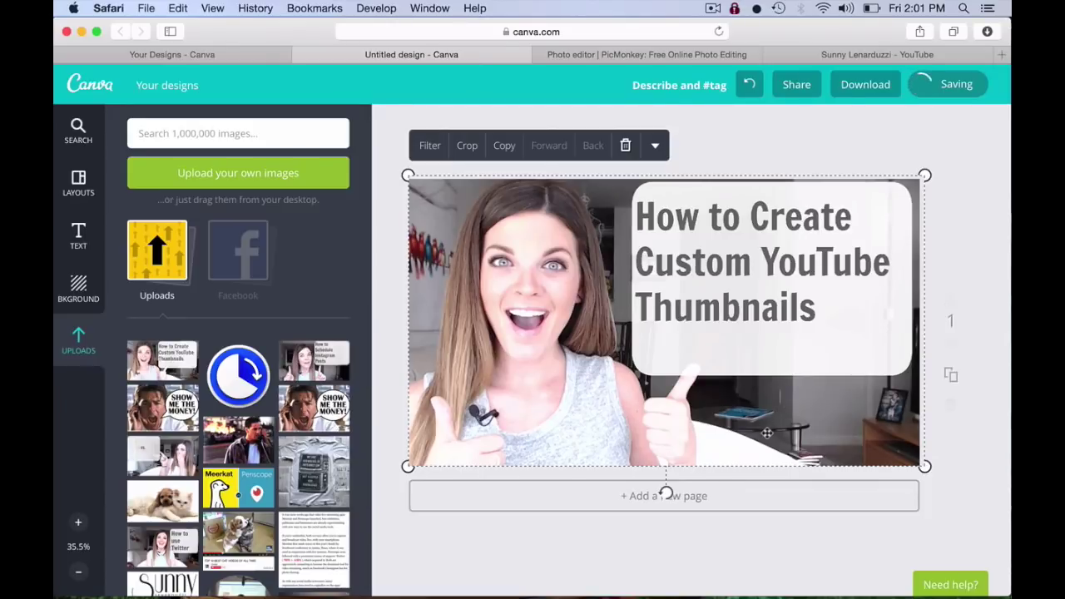
drag(766, 434, 769, 440)
click(969, 473)
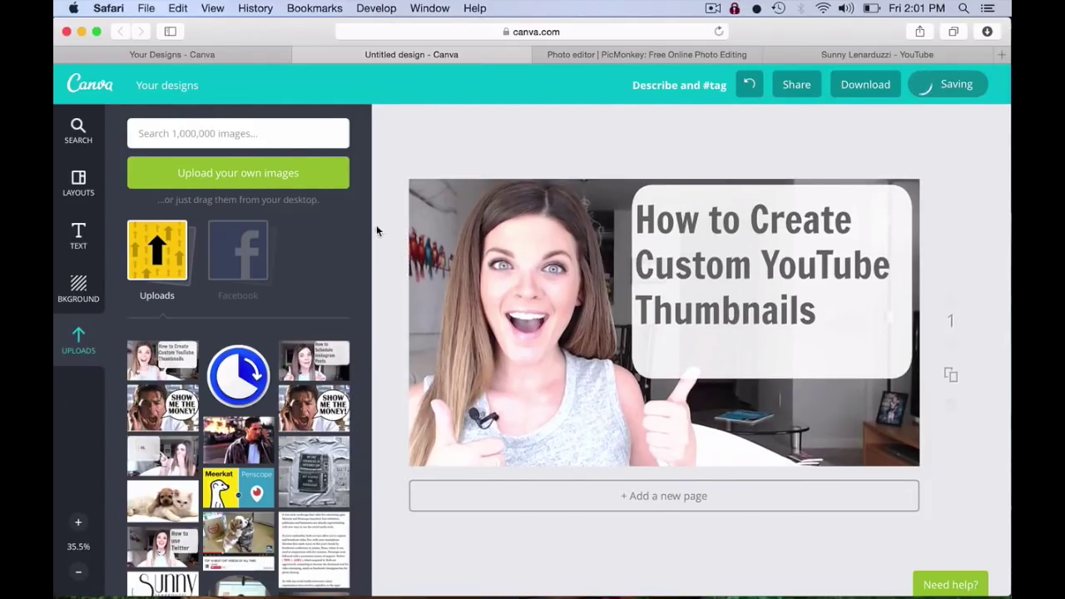
Search the image library for "youtube" and add the free red square YouTube logo to the design
click(197, 130)
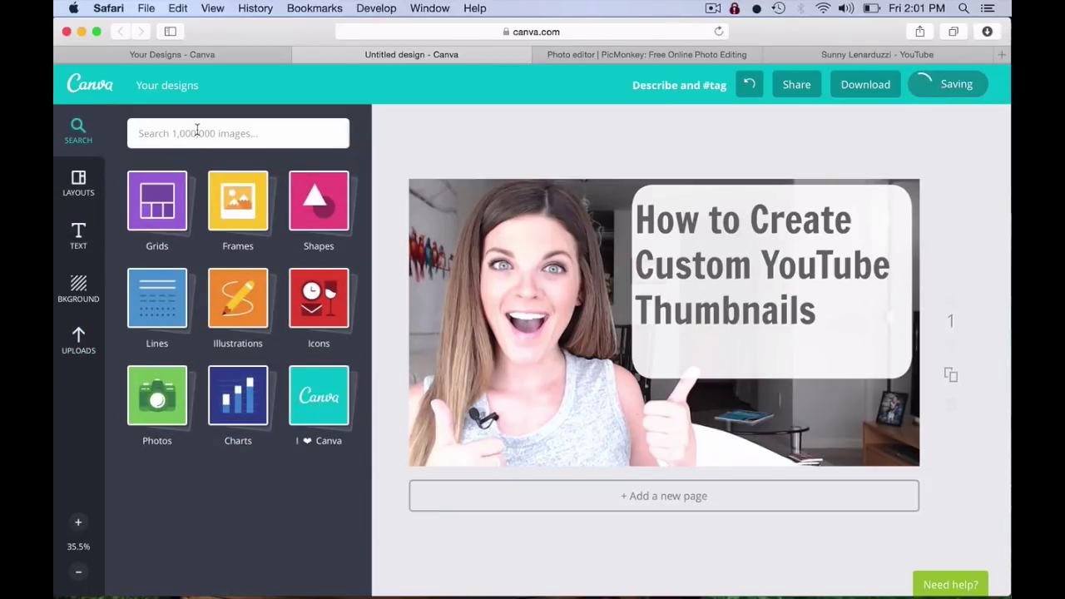
text(youtube)
key(Return)
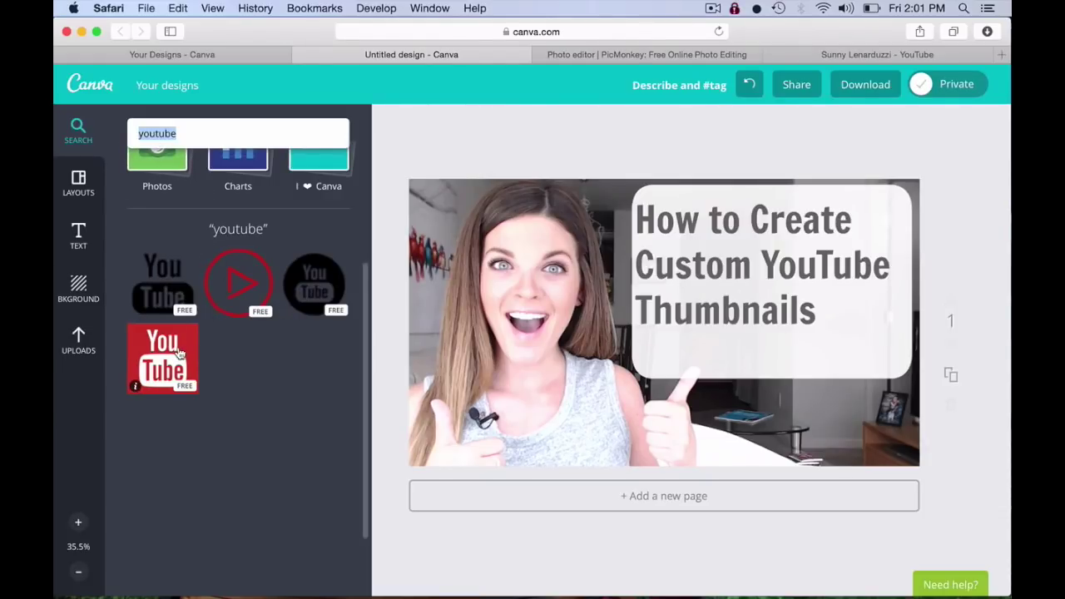
click(178, 354)
Shrink the red YouTube logo and position it on the white panel just after the word "Thumbnails"
drag(781, 445, 659, 318)
drag(609, 263, 839, 320)
drag(888, 376, 851, 339)
drag(808, 313, 853, 335)
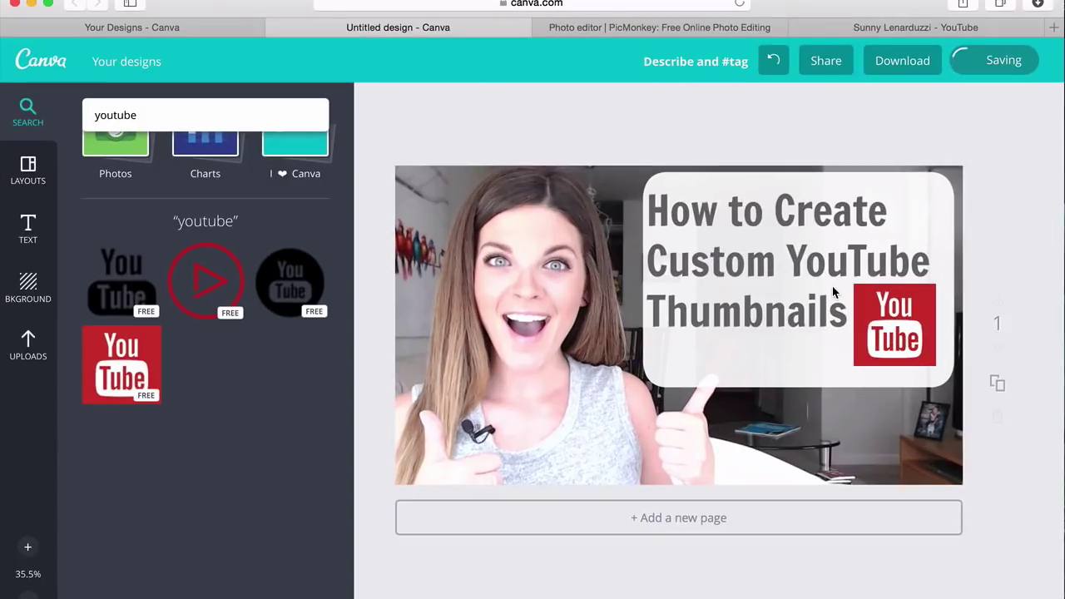
Download the finished design as an image
click(903, 63)
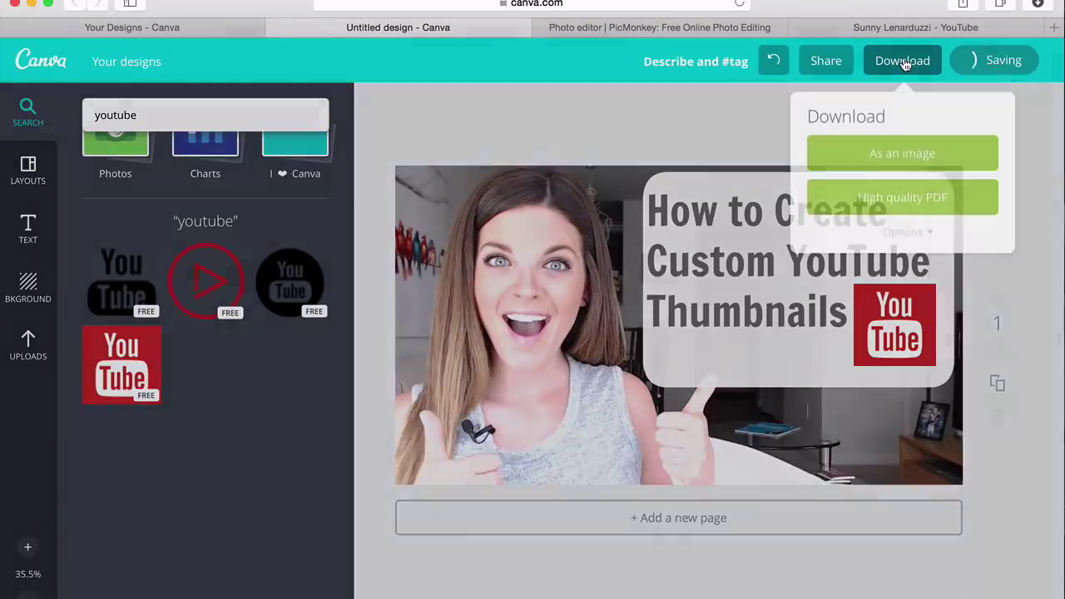
click(885, 162)
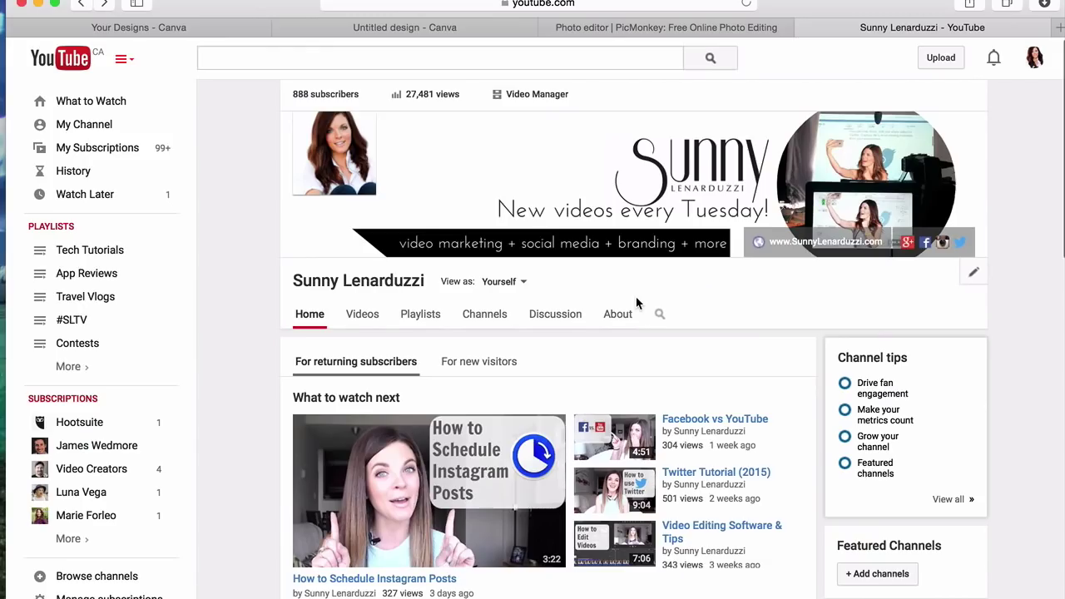
Open the video "How to Schedule Instagram Posts" for editing in the YouTube Video Manager
click(532, 95)
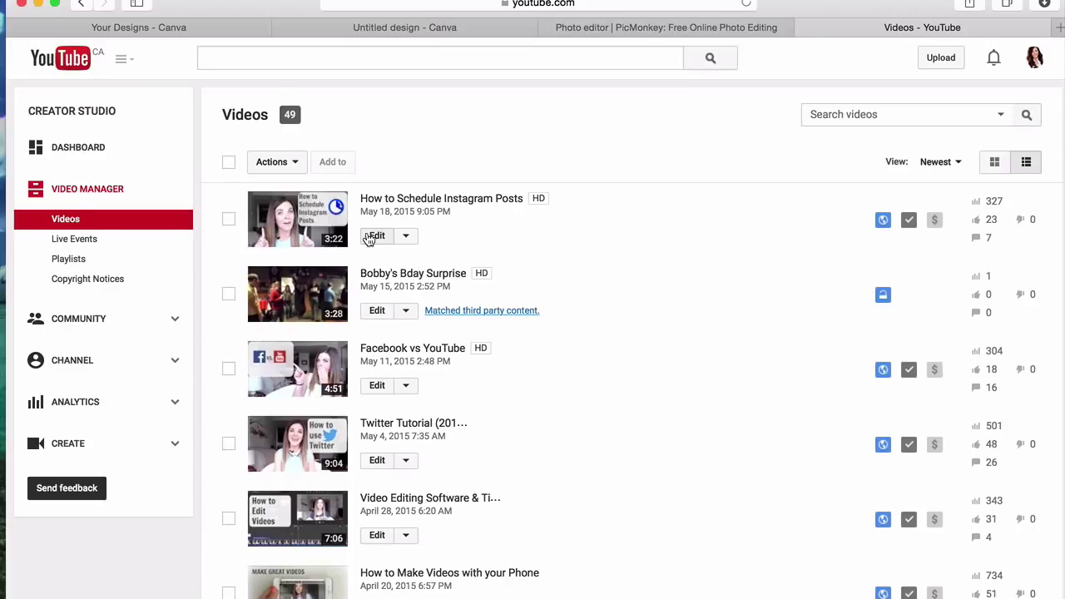
click(373, 236)
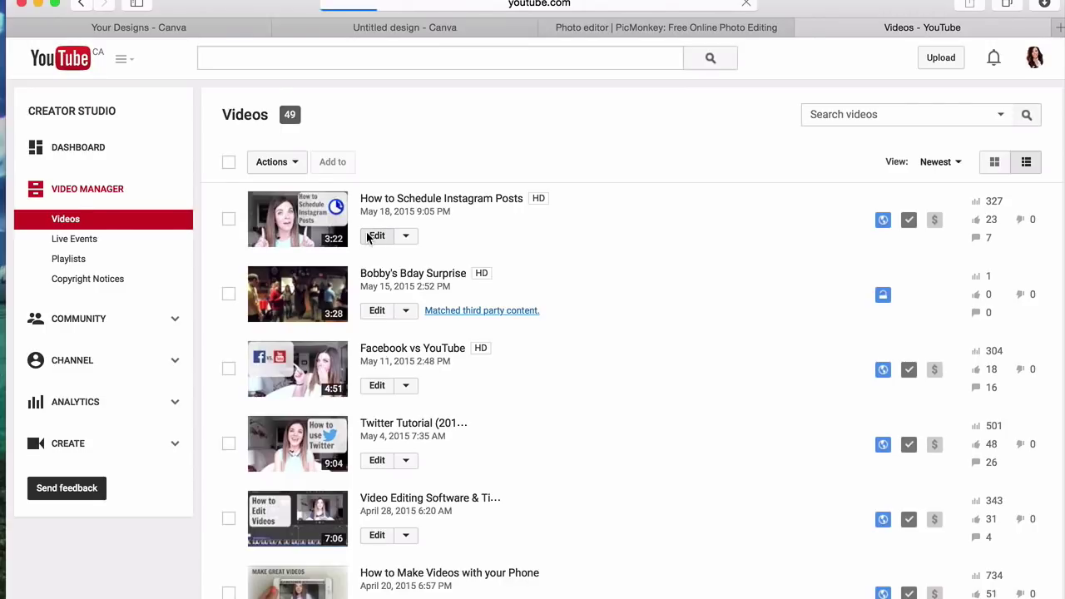
Replace the video's custom thumbnail with Untitled design-2.png from the Desktop
scroll(702, 434, down, 5)
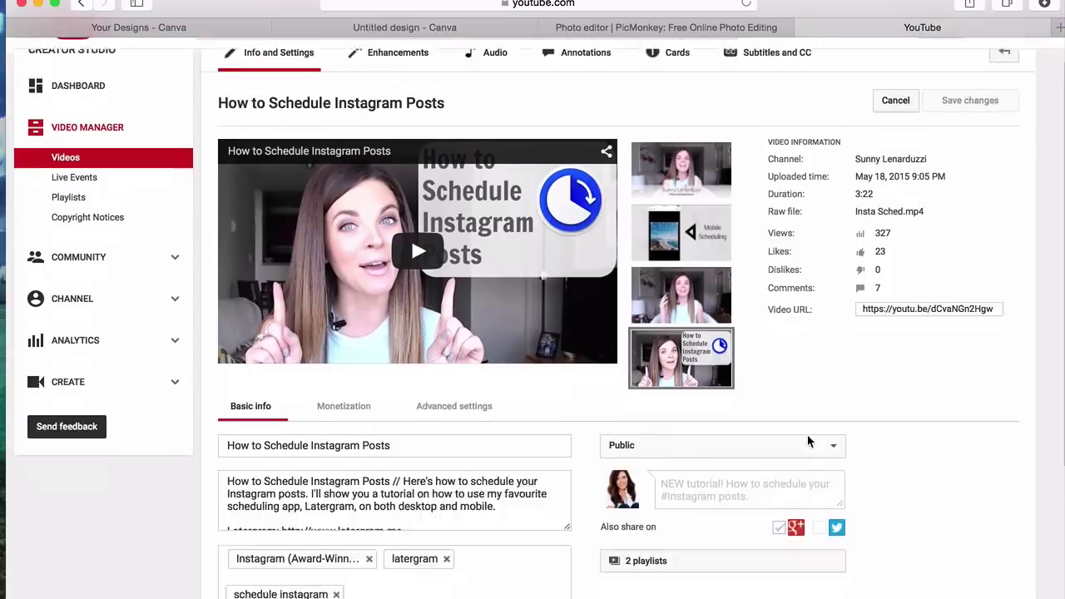
scroll(691, 333, up, 2)
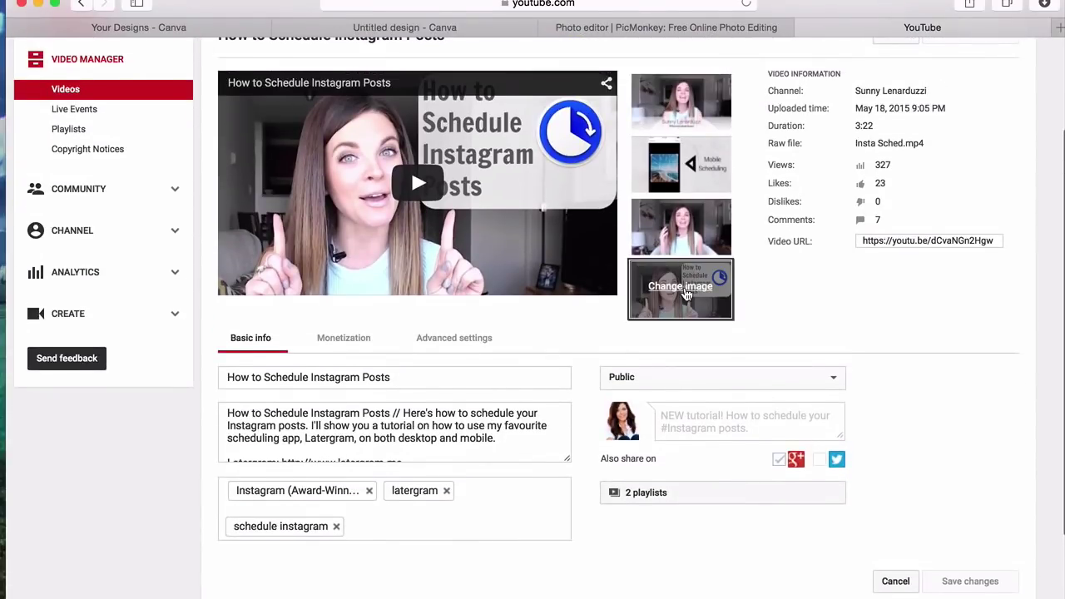
click(685, 293)
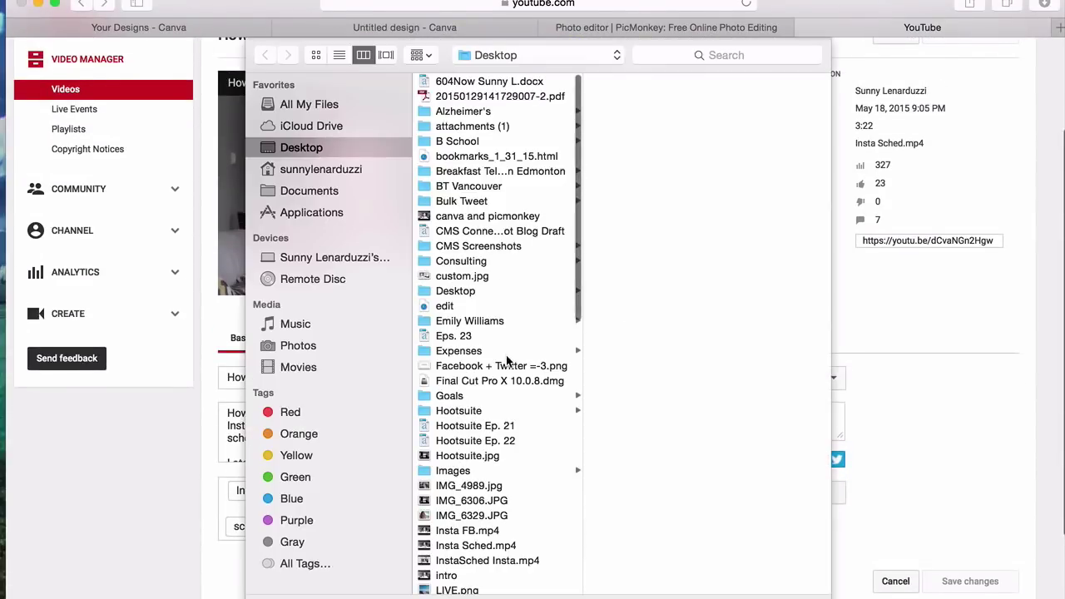
scroll(506, 361, down, 10)
scroll(506, 360, down, 5)
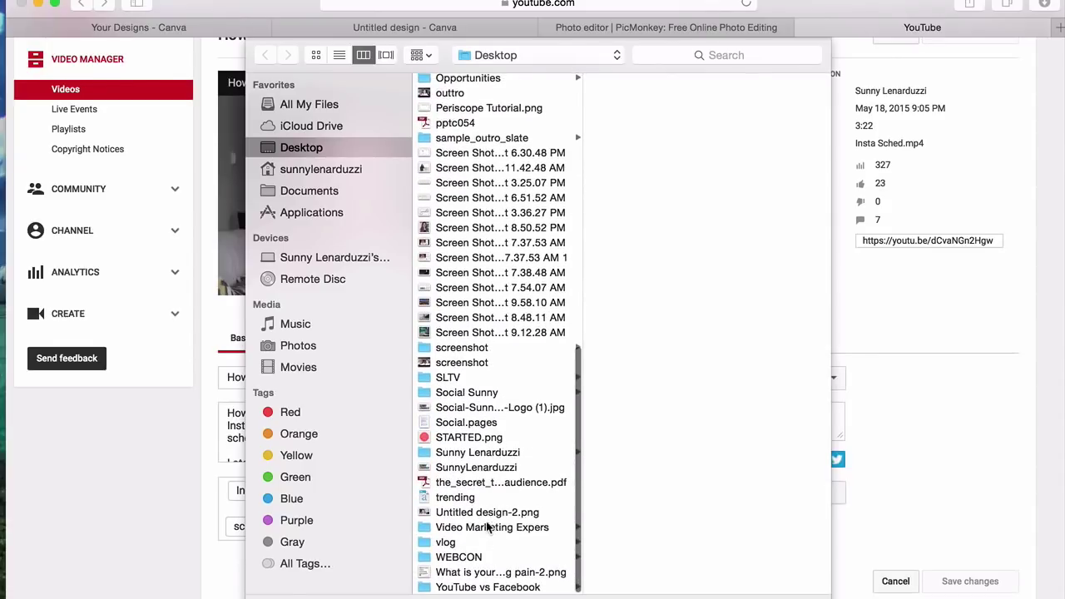
double_click(488, 512)
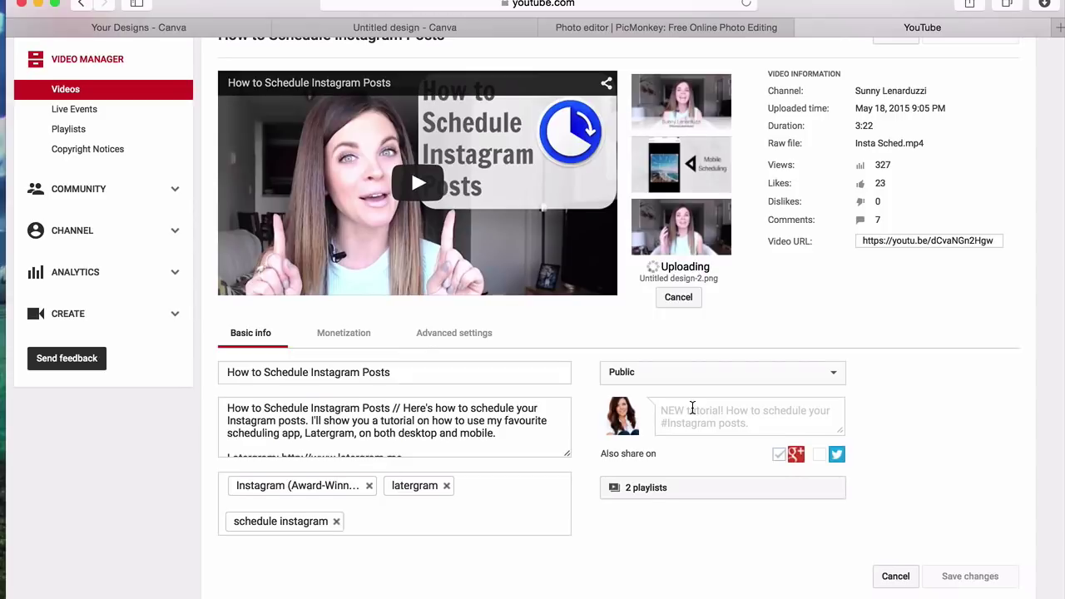
scroll(799, 366, up, 2)
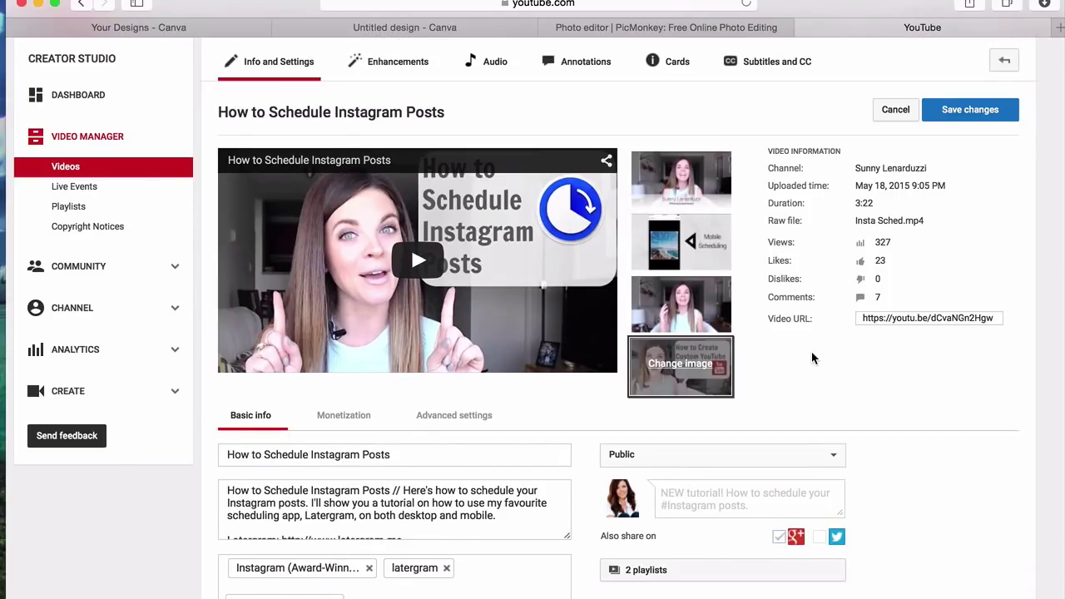